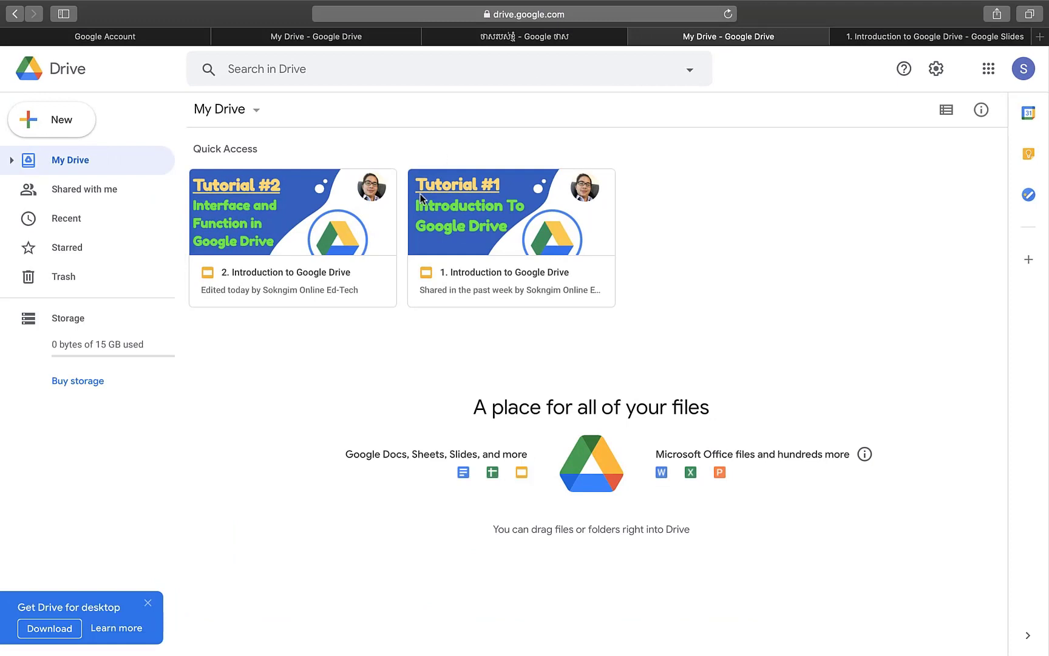
- Create a new folder named 'My Doc' in My Drive
{"action": "left_click", "coordinate": [58, 124]}
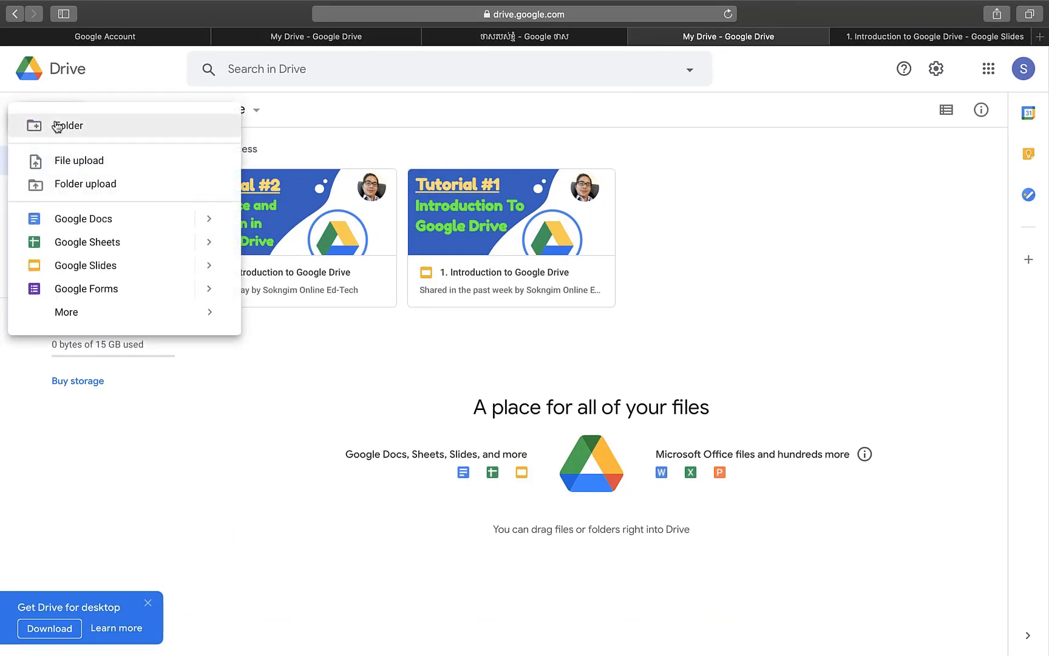
{"action": "left_click", "coordinate": [161, 132]}
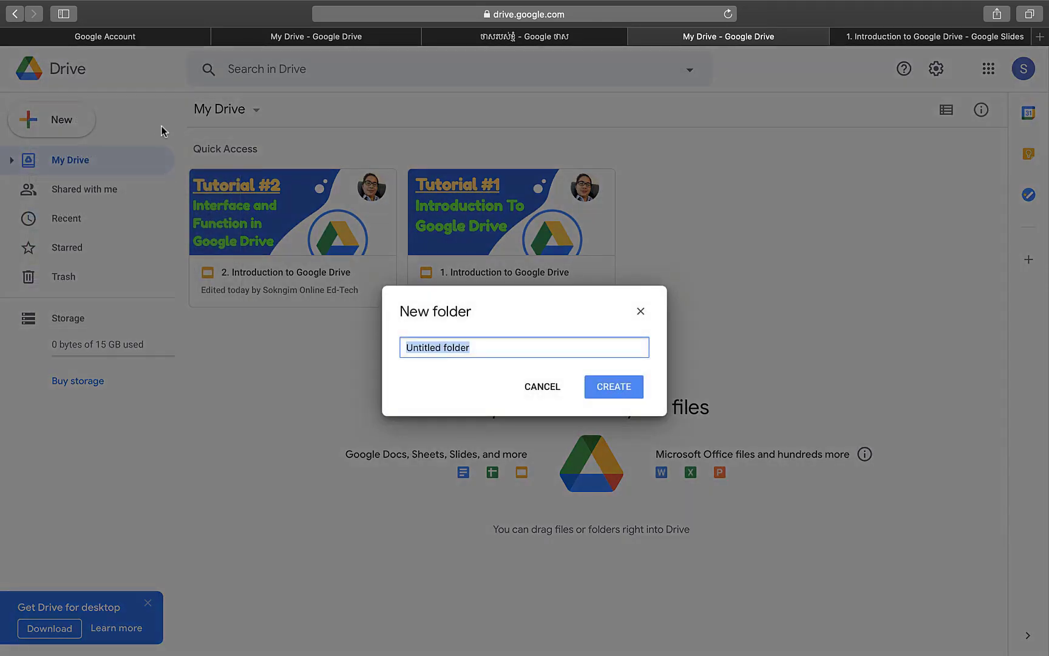
{"action": "type", "text": "N"}
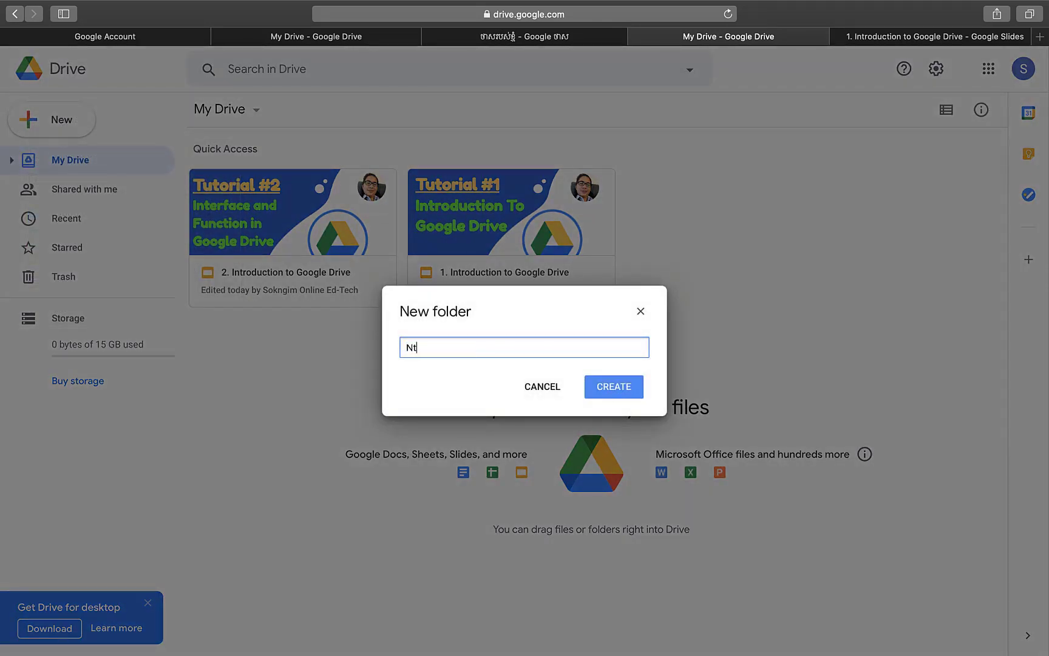
{"action": "key", "text": "BackSpace"}
{"action": "type", "text": "M"}
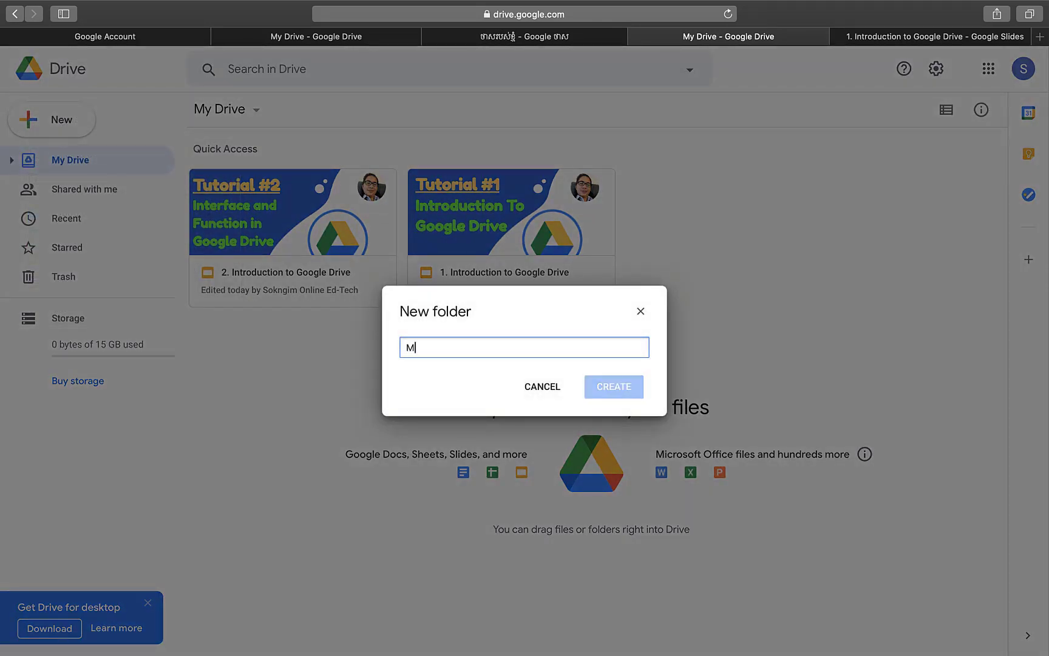
{"action": "type", "text": "y Doc"}
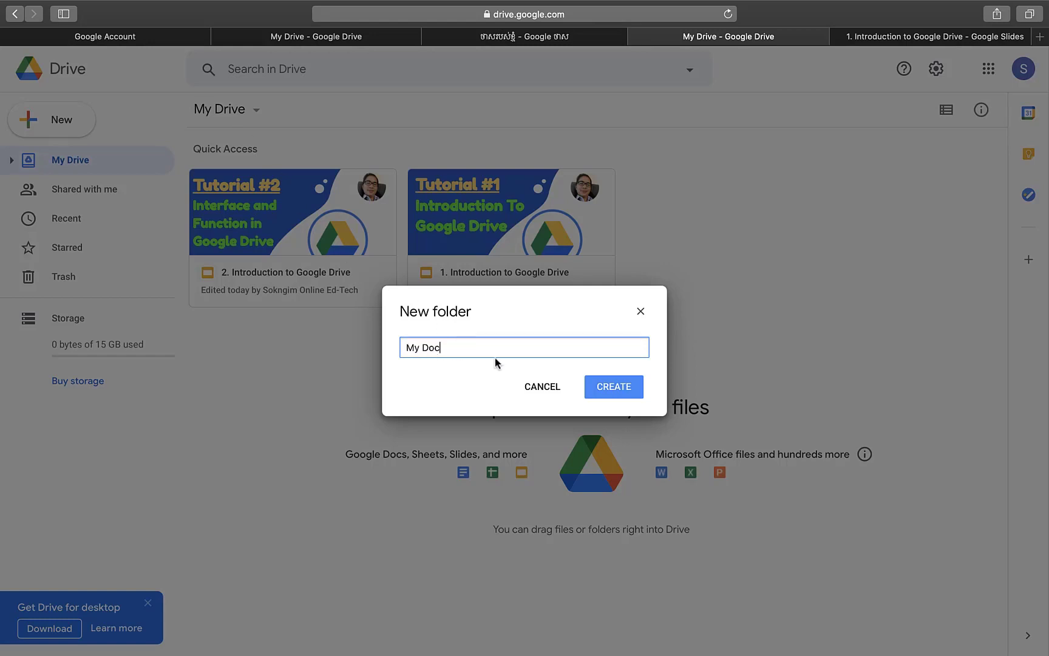
{"action": "left_click", "coordinate": [616, 387]}
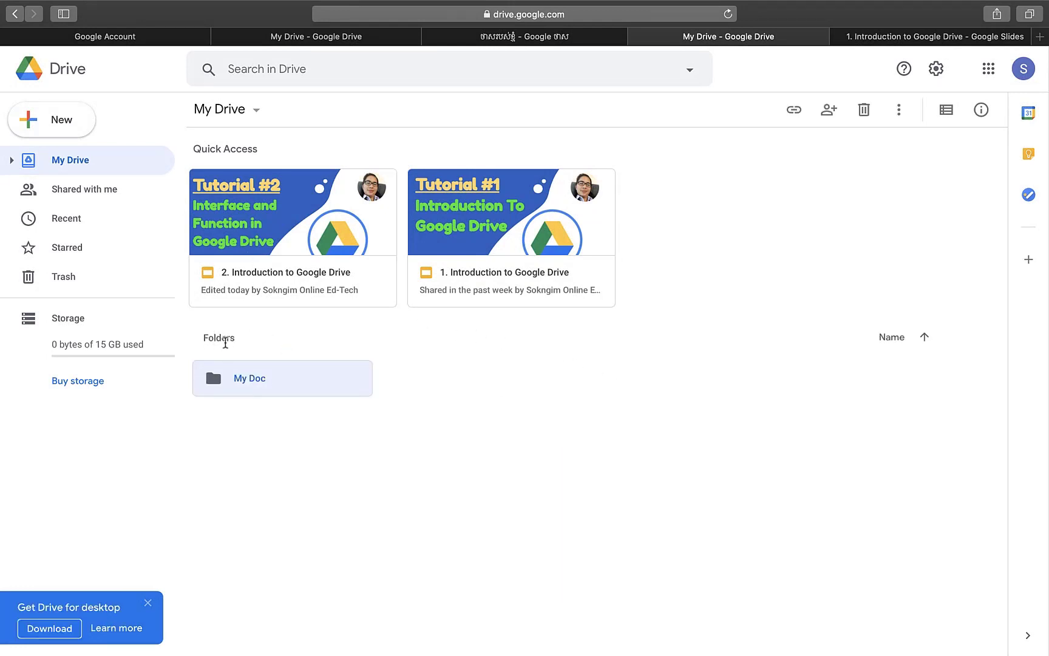
- Create a second folder named 'Power Point' from the file area's shortcut menu
{"action": "left_click", "coordinate": [60, 131]}
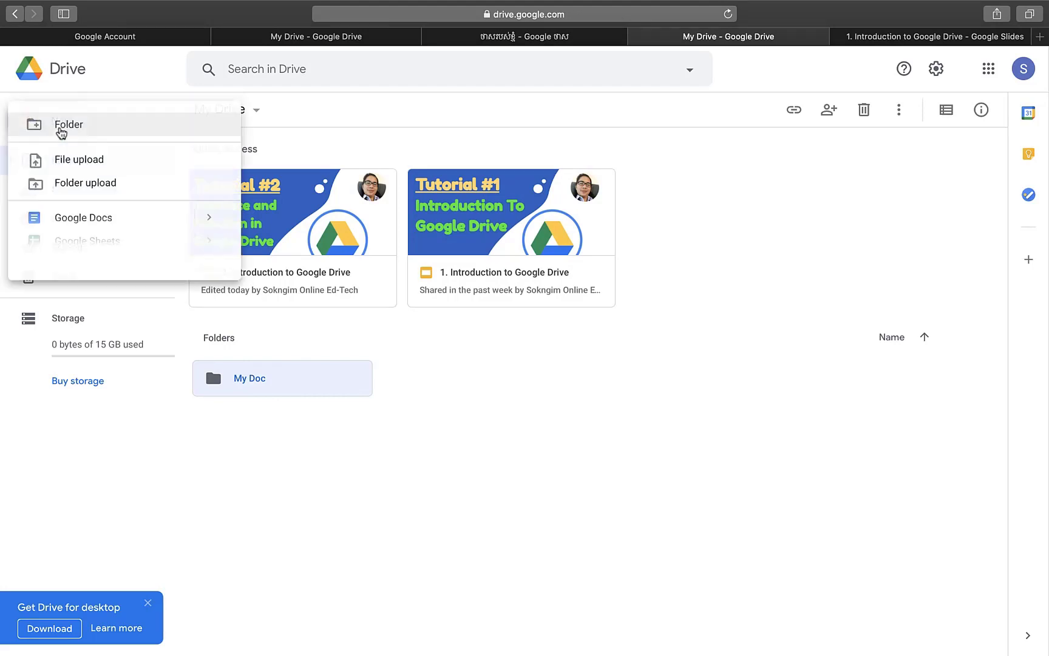
{"action": "left_click", "coordinate": [497, 392]}
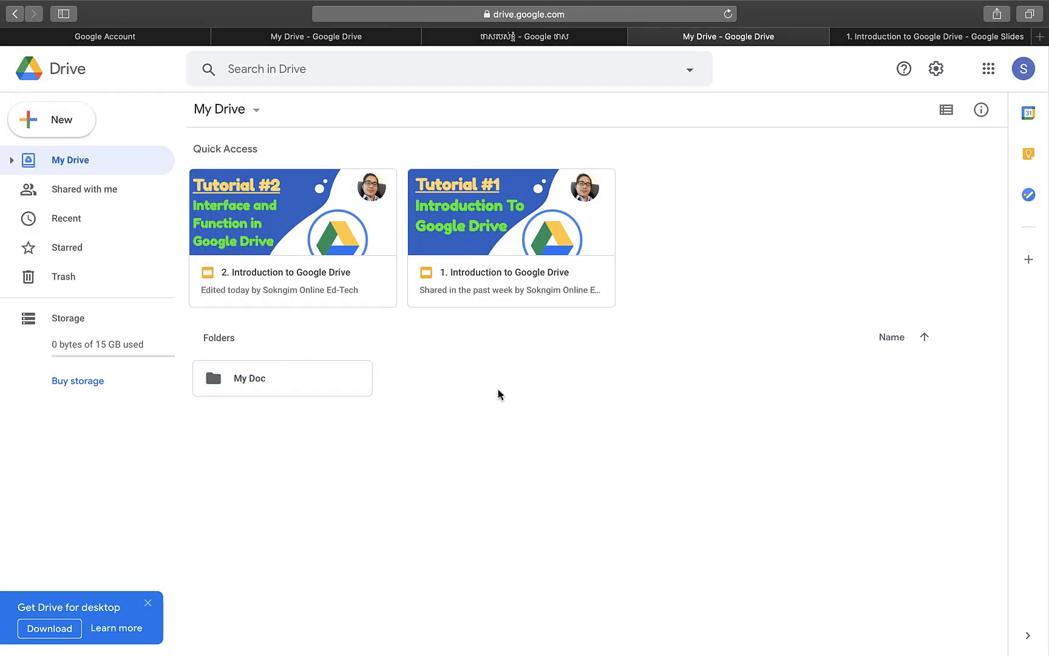
{"action": "right_click", "coordinate": [498, 389]}
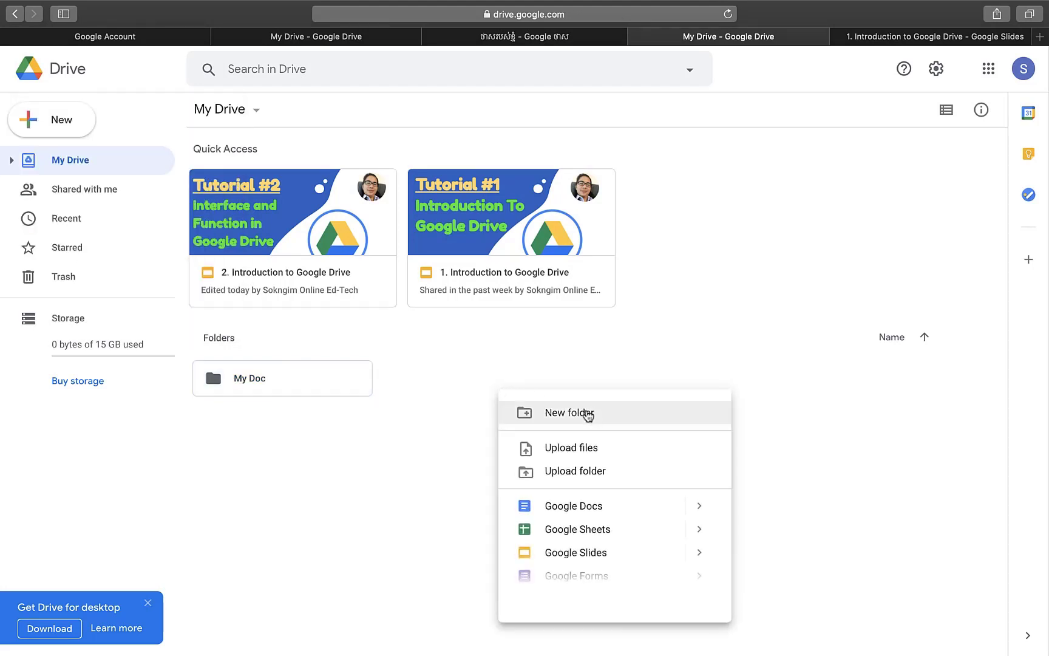
{"action": "left_click", "coordinate": [587, 413]}
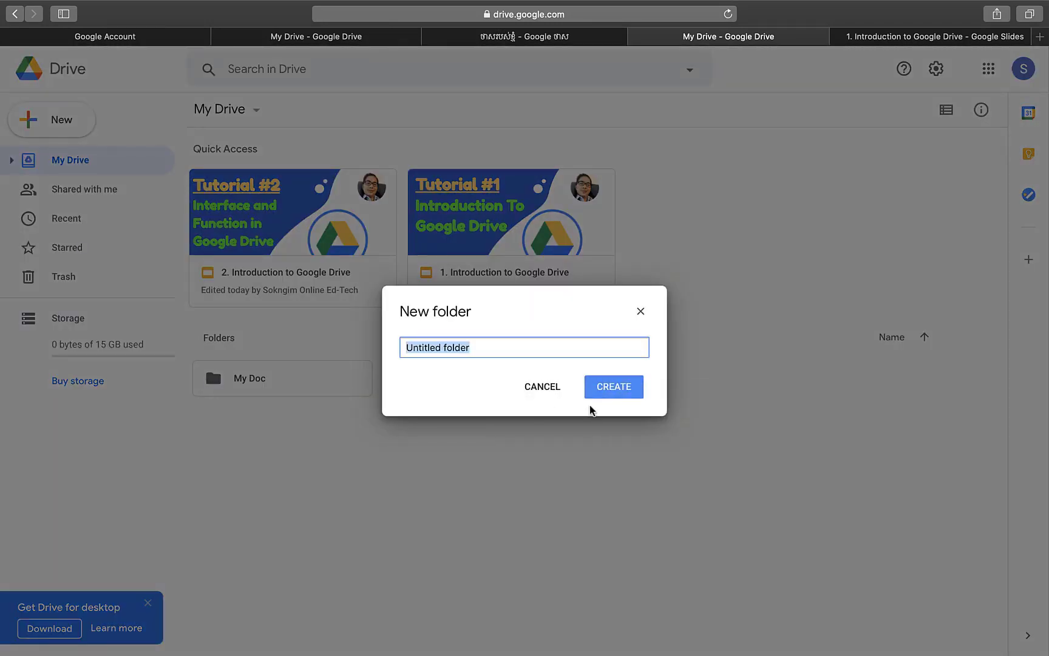
{"action": "type", "text": "Power Poit"}
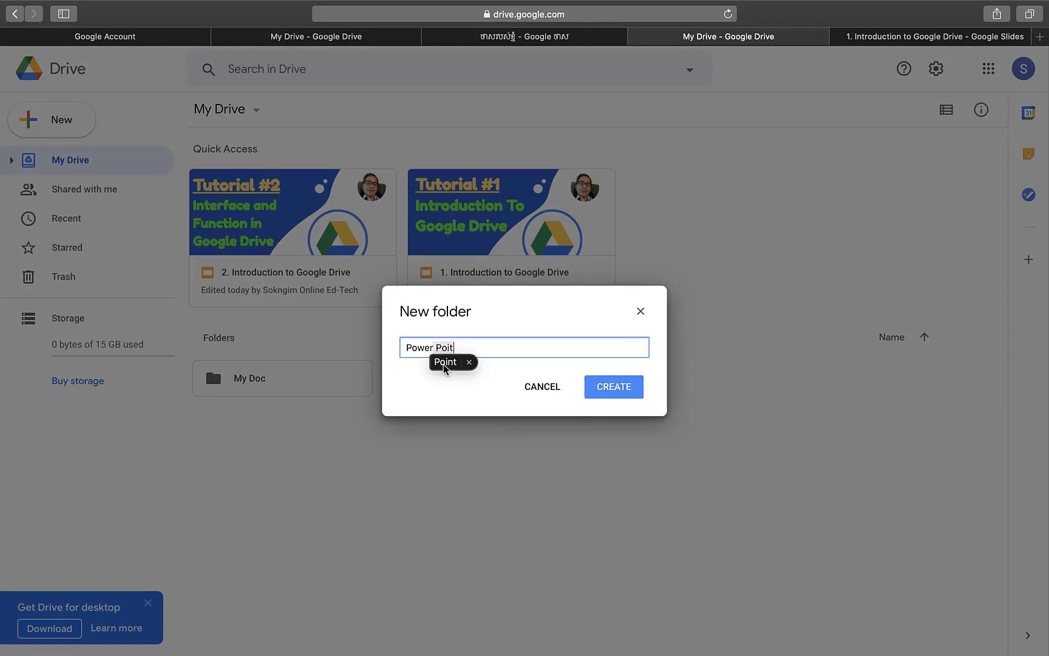
{"action": "key", "text": "Tab"}
{"action": "left_click", "coordinate": [606, 385]}
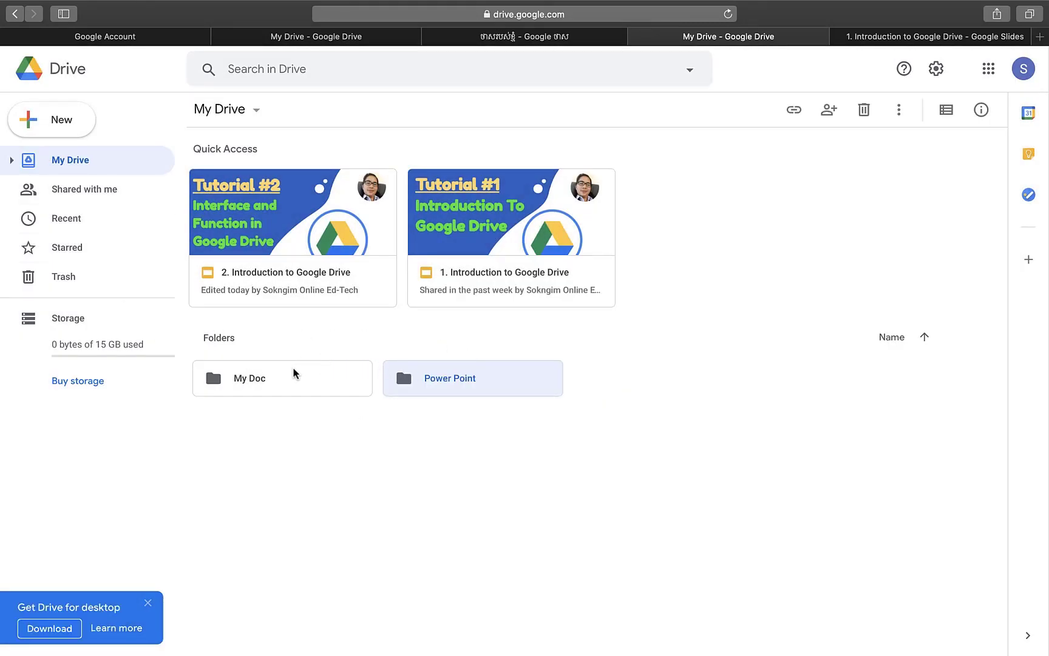
- Upload '1. The questionnaire for Programming Language' .docx from Documents into My Drive
{"action": "left_click", "coordinate": [64, 139]}
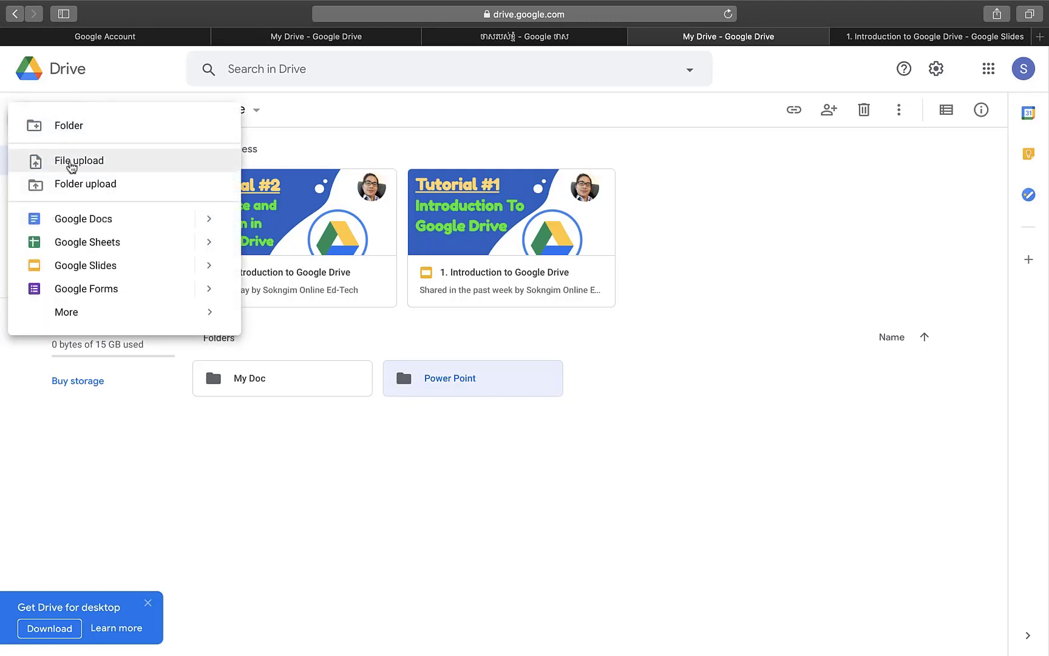
{"action": "left_click", "coordinate": [97, 162]}
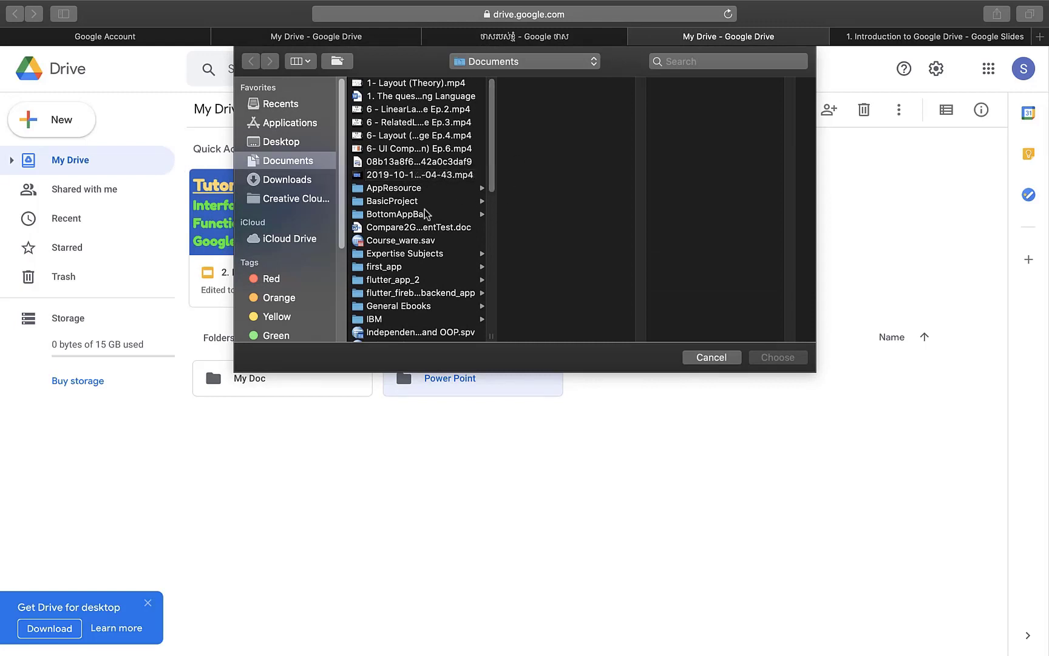
{"action": "left_click", "coordinate": [402, 97]}
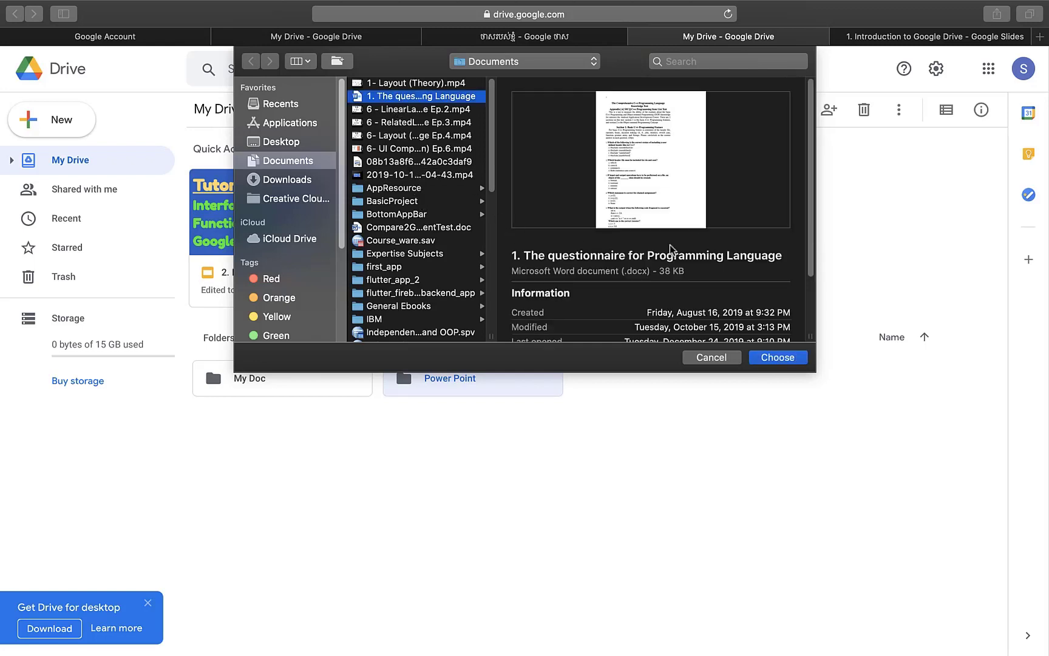
{"action": "left_click", "coordinate": [778, 358]}
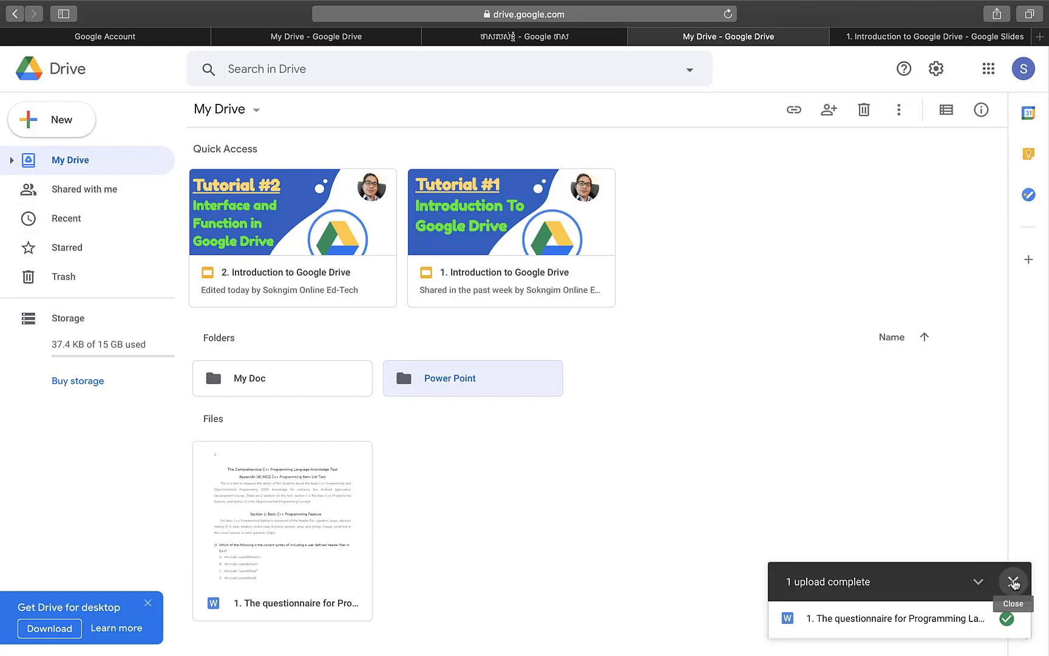
{"action": "left_click", "coordinate": [1012, 581]}
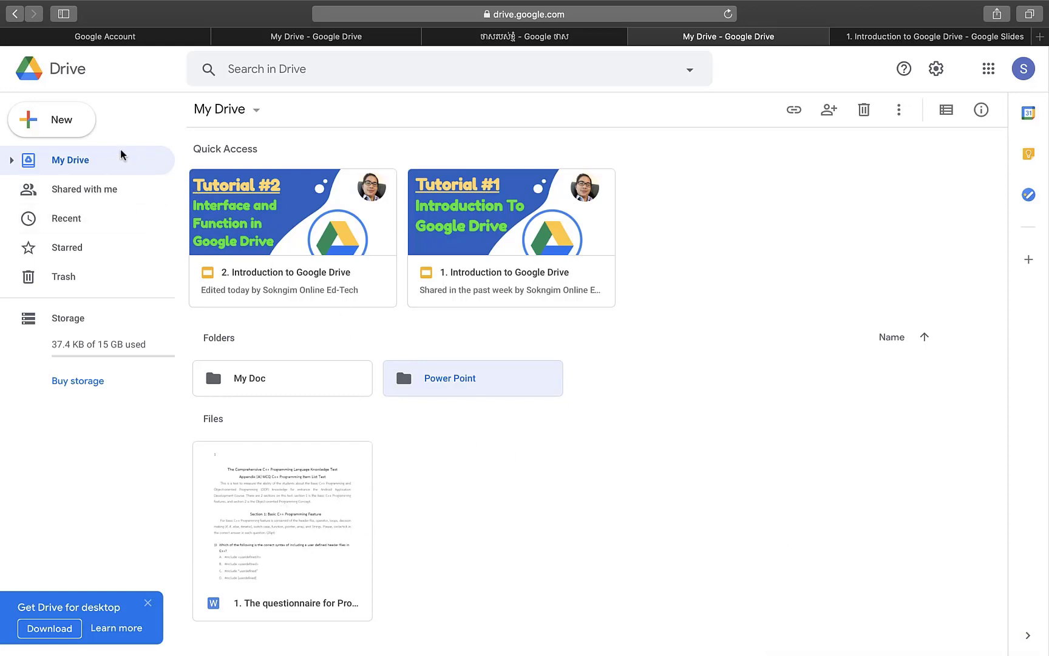
- Upload the video '6 - LinearLayout in Khmer Language Ep.2' .mp4 from Documents to My Drive
{"action": "left_click", "coordinate": [81, 128]}
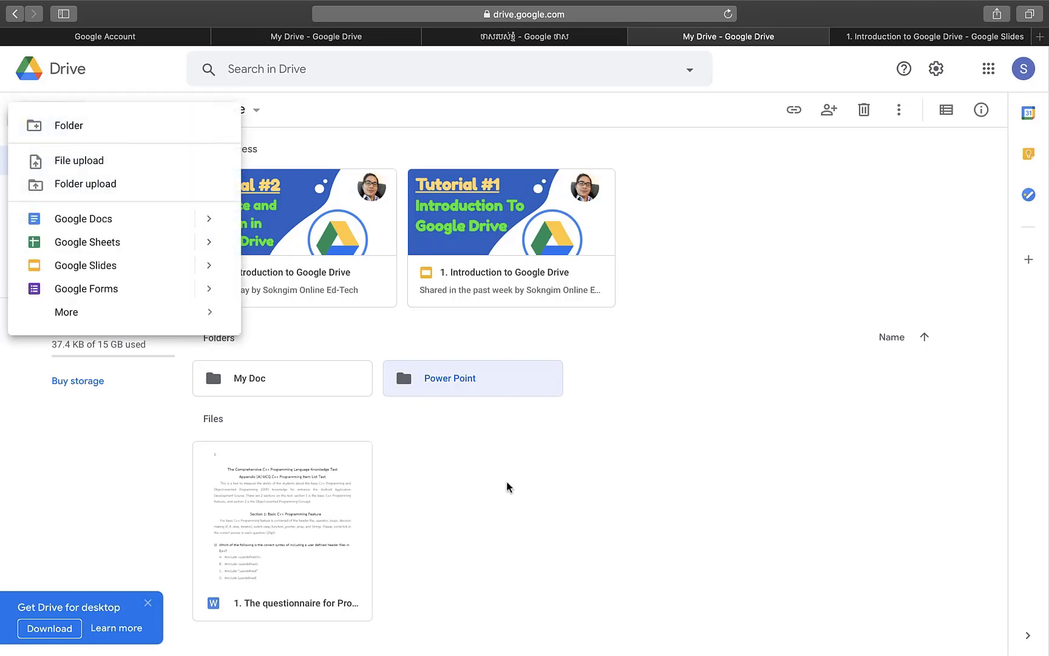
{"action": "right_click", "coordinate": [555, 524]}
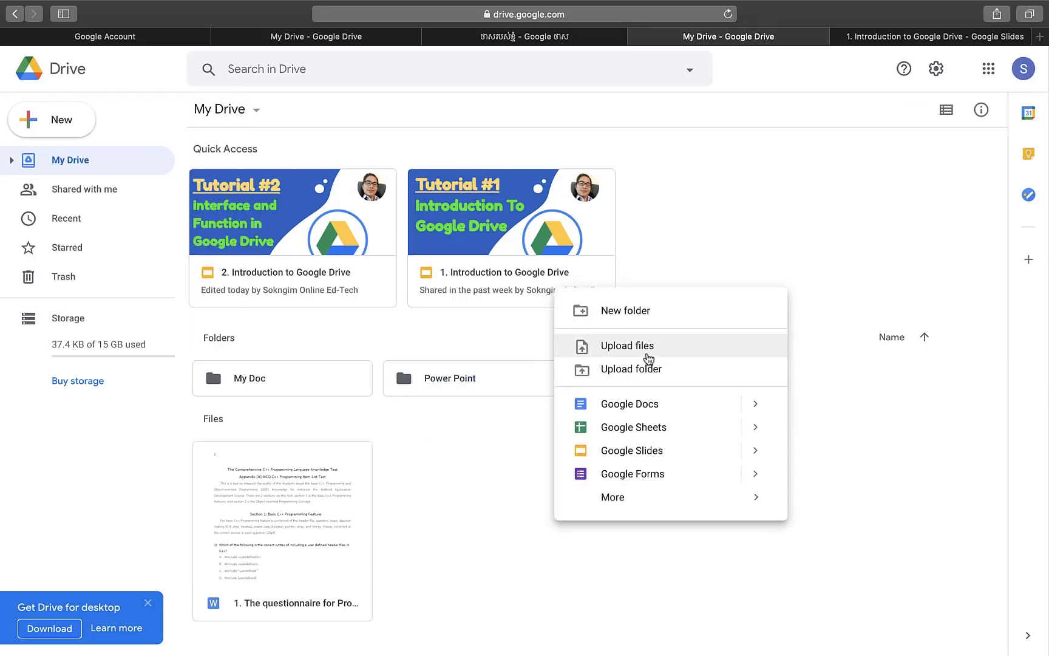
{"action": "left_click", "coordinate": [648, 358]}
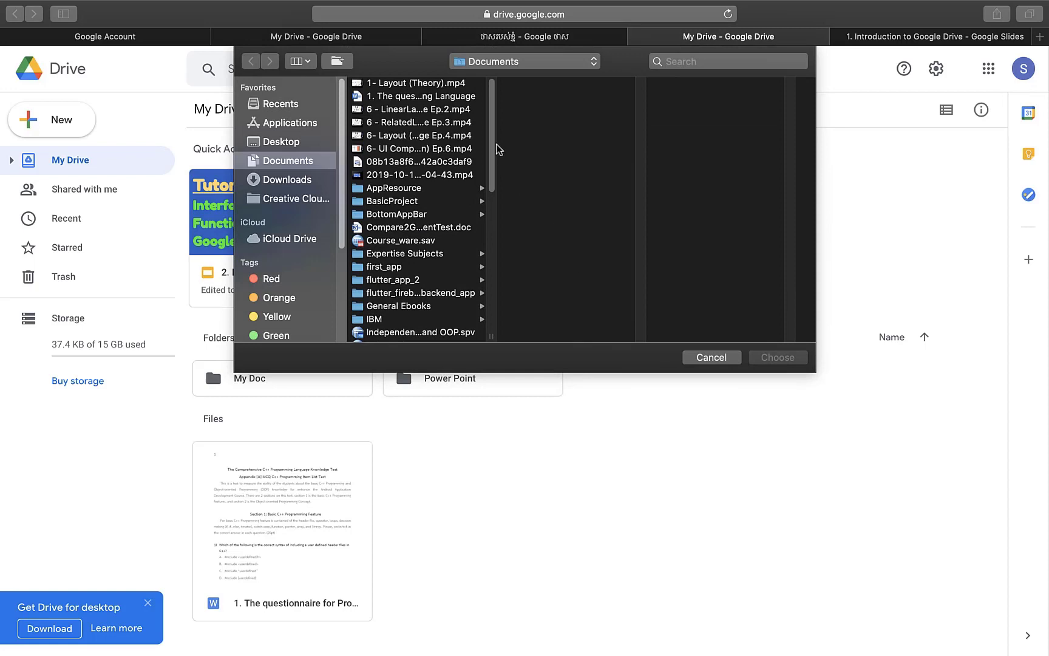
{"action": "left_click", "coordinate": [417, 110]}
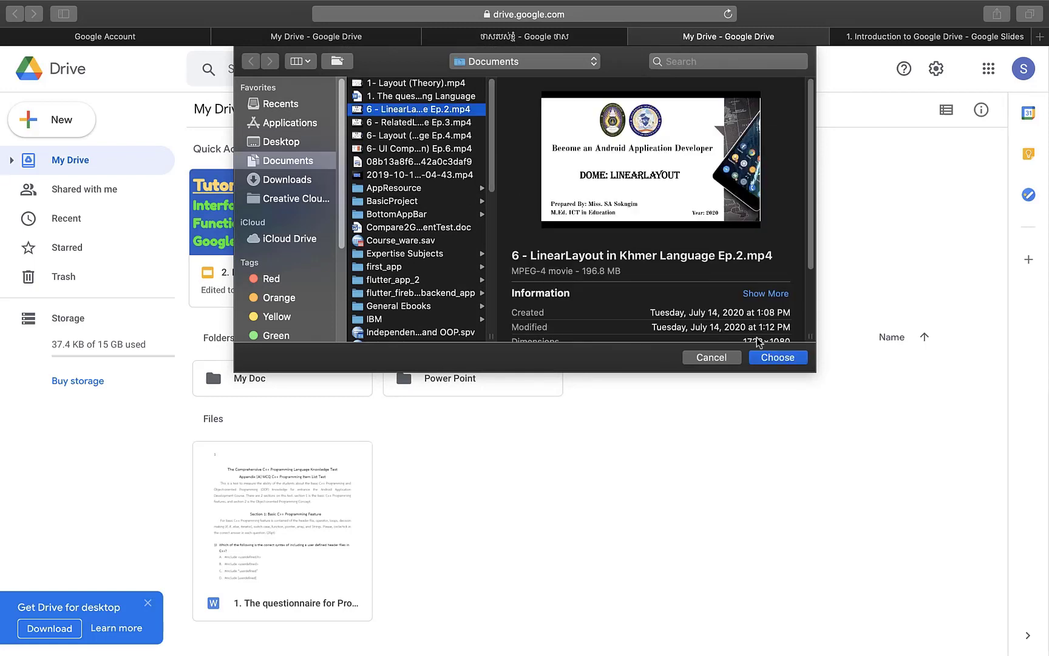
{"action": "left_click", "coordinate": [773, 361]}
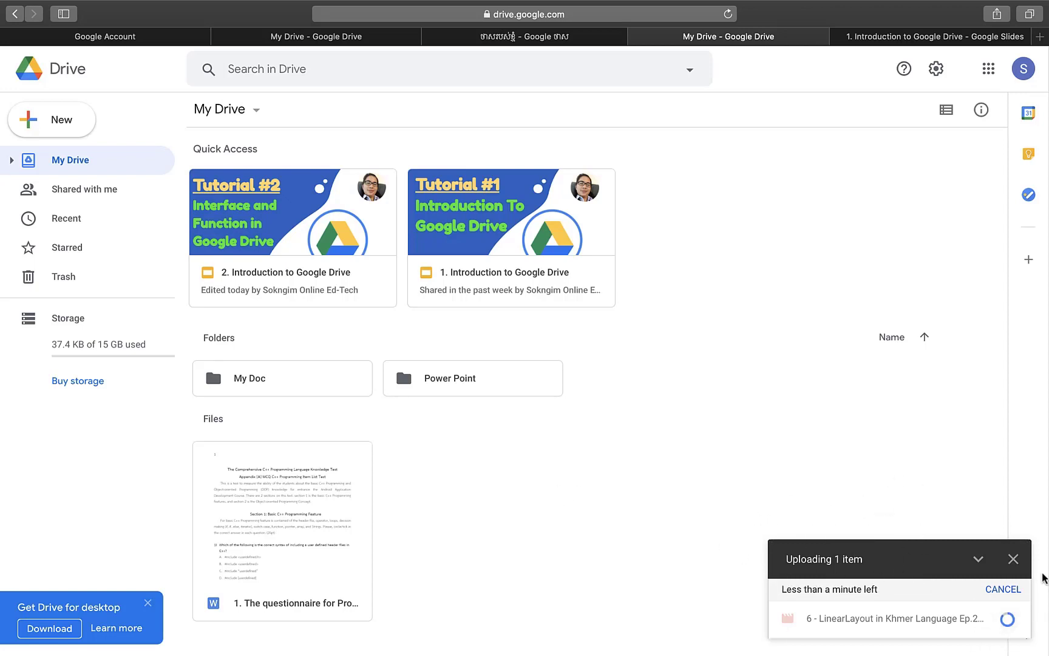
{"action": "mouse_move", "coordinate": [1021, 616]}
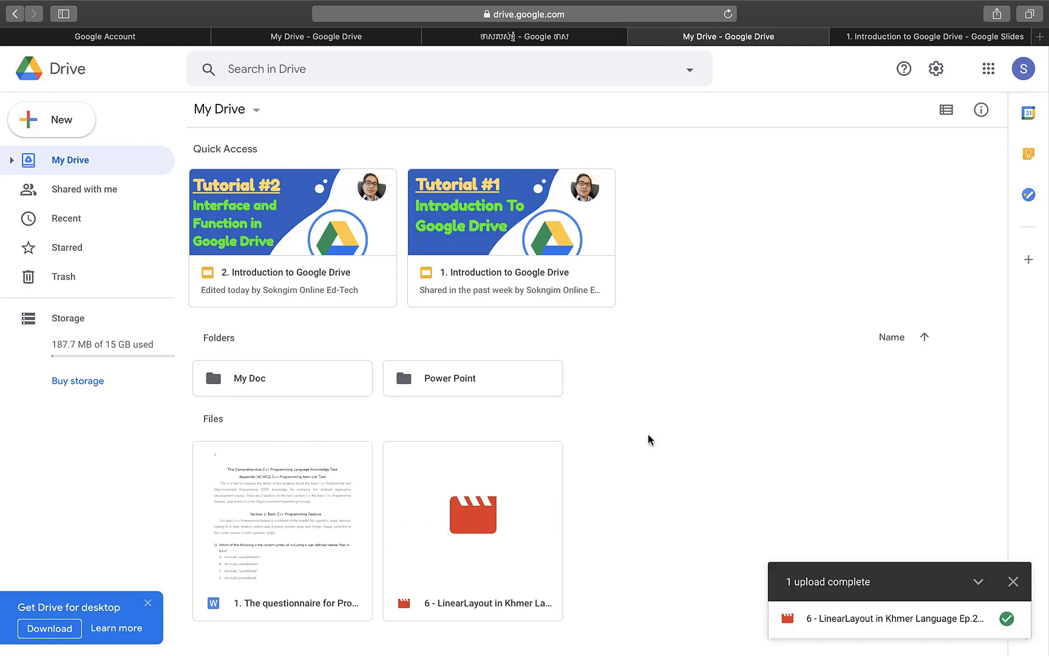
{"action": "right_click", "coordinate": [649, 439]}
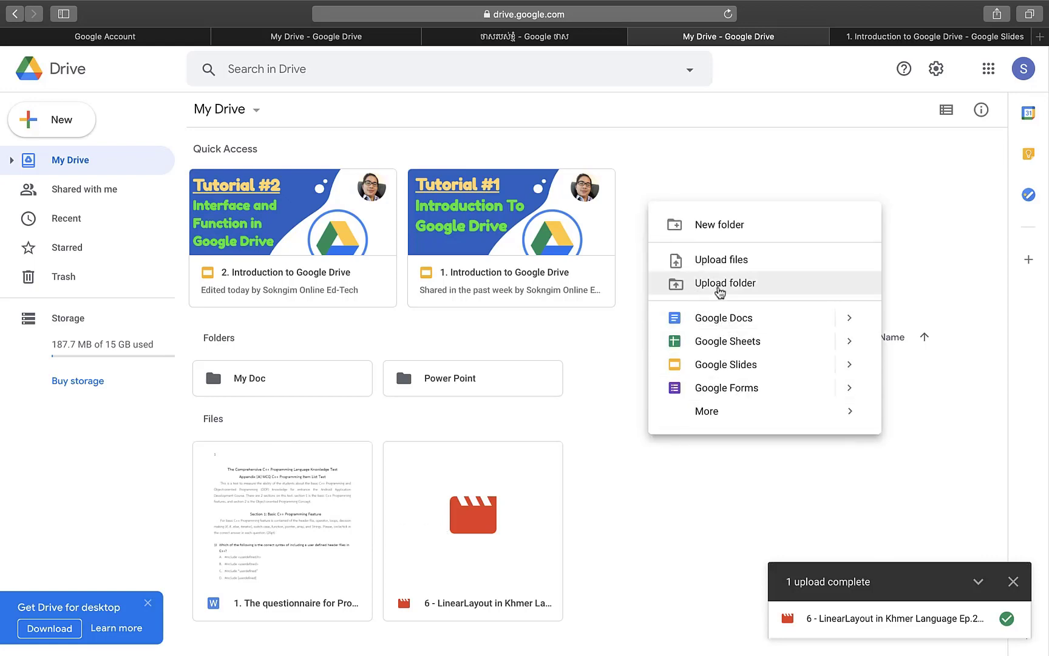
{"action": "left_click", "coordinate": [720, 285]}
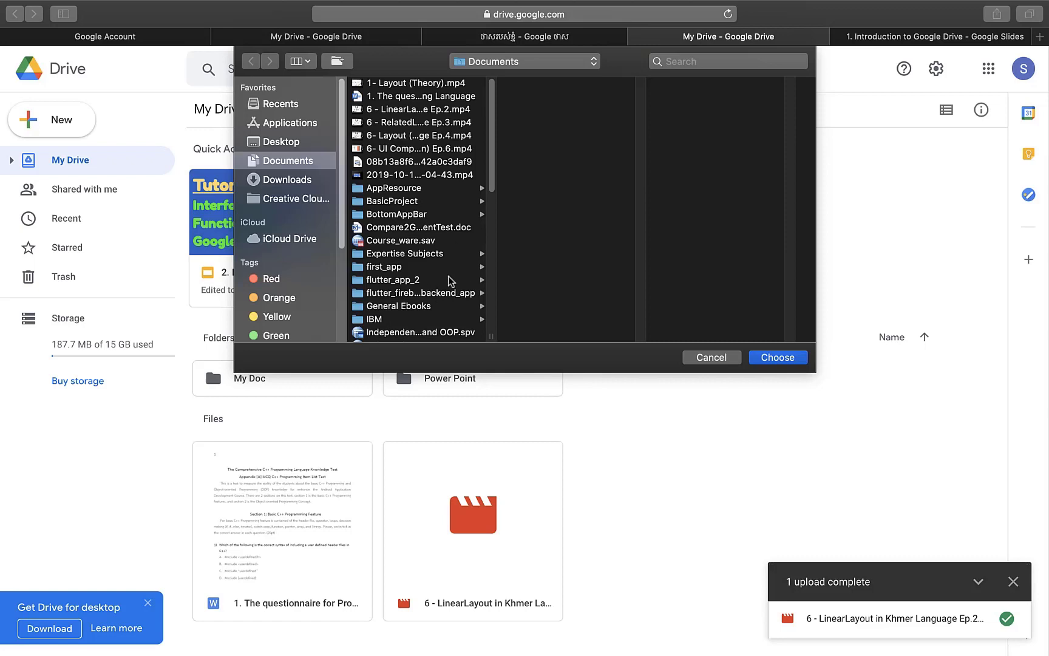
{"action": "left_click", "coordinate": [728, 358]}
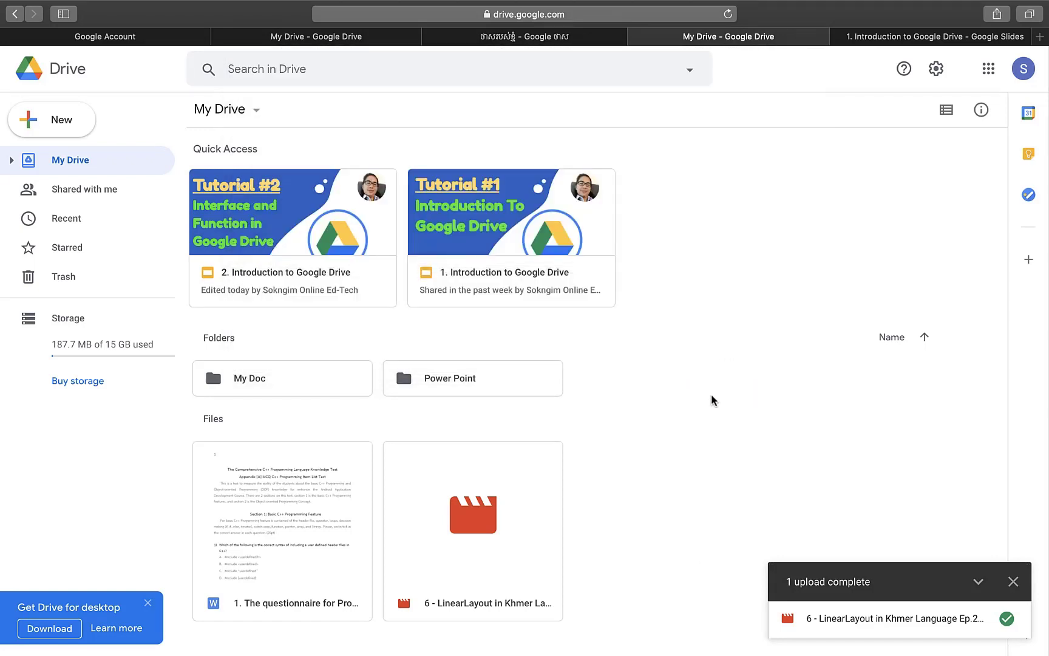
{"action": "right_click", "coordinate": [708, 342]}
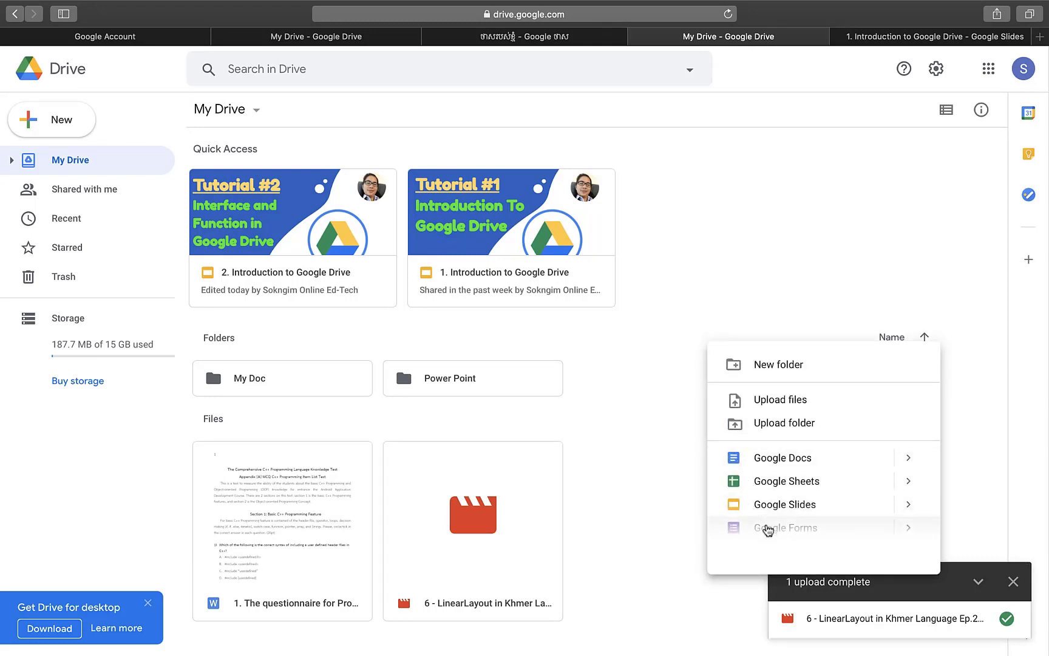
{"action": "left_click", "coordinate": [642, 464]}
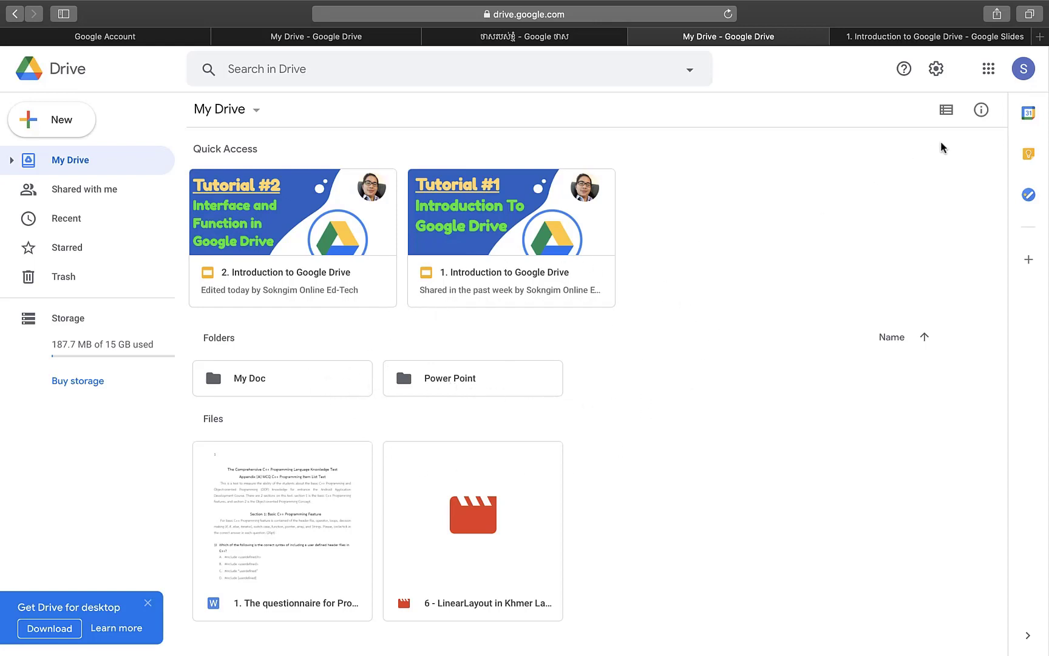
{"action": "left_click", "coordinate": [945, 112]}
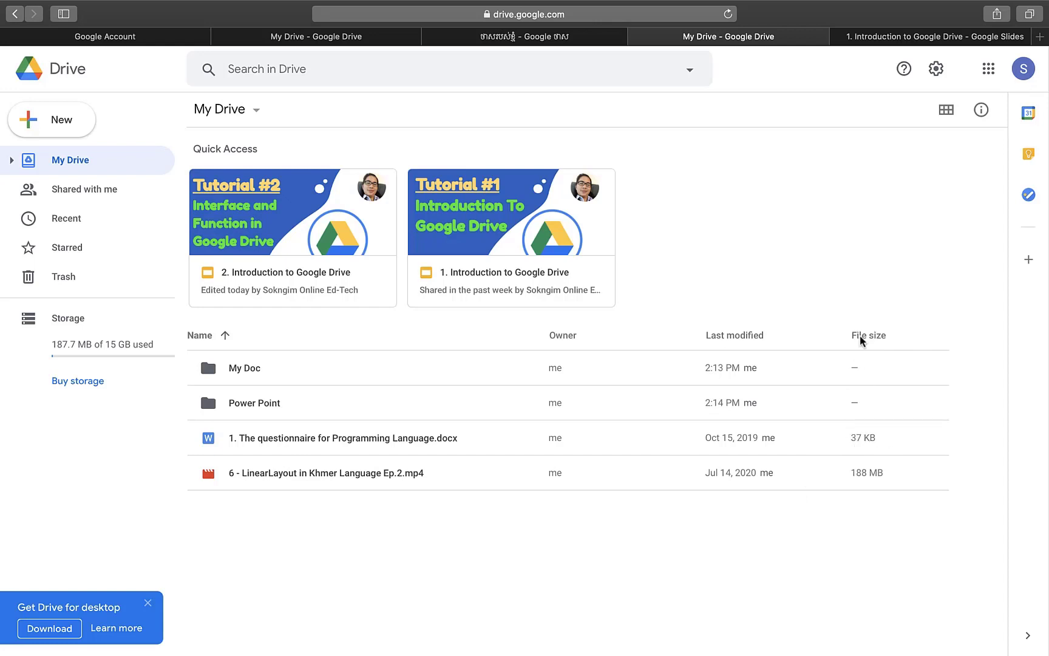
{"action": "mouse_move", "coordinate": [865, 483]}
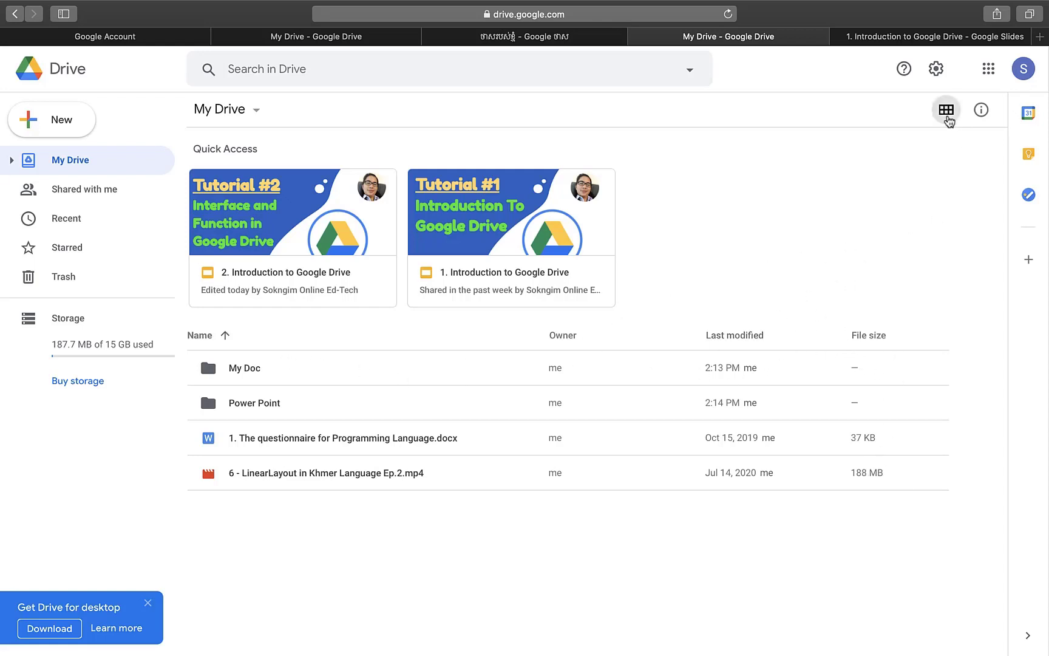
{"action": "left_click", "coordinate": [947, 110]}
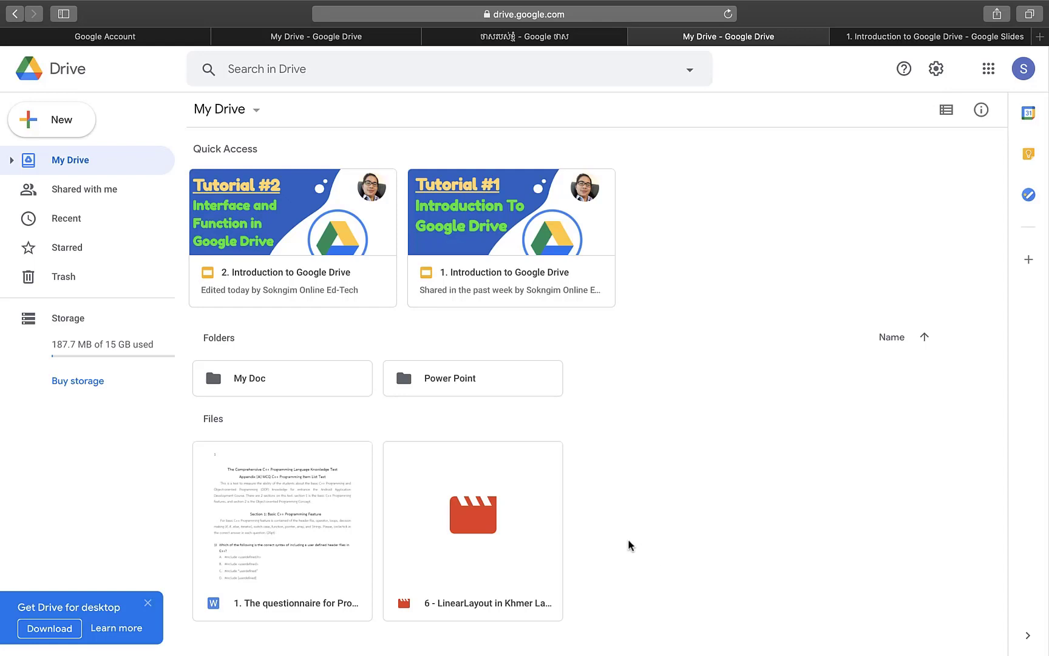
- Preview the LinearLayout video file, then close the preview
{"action": "right_click", "coordinate": [526, 501]}
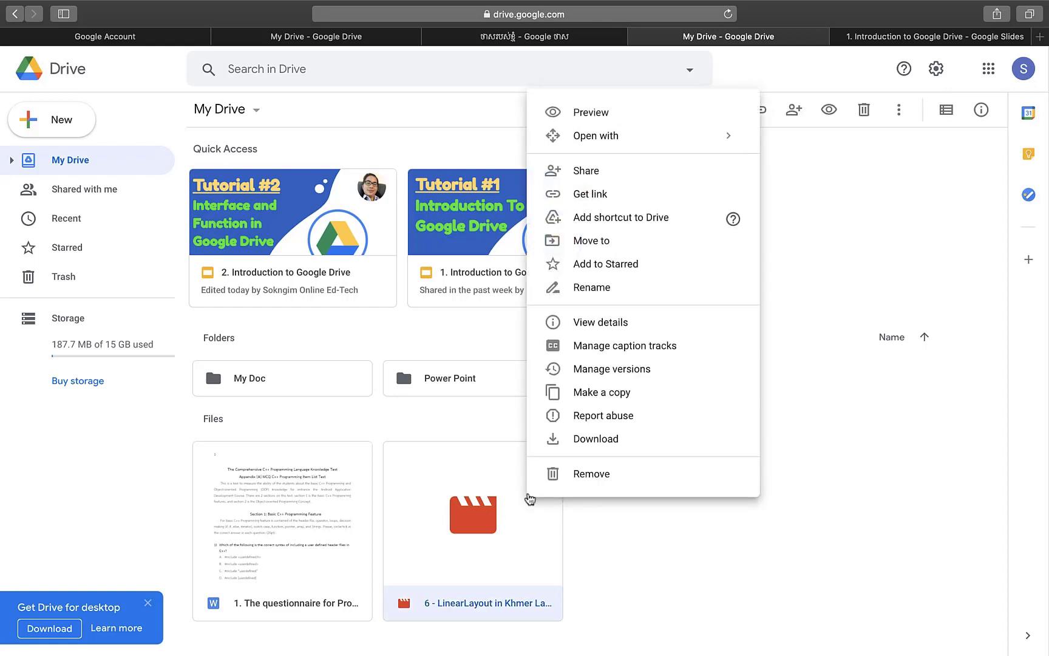
{"action": "left_click", "coordinate": [576, 112]}
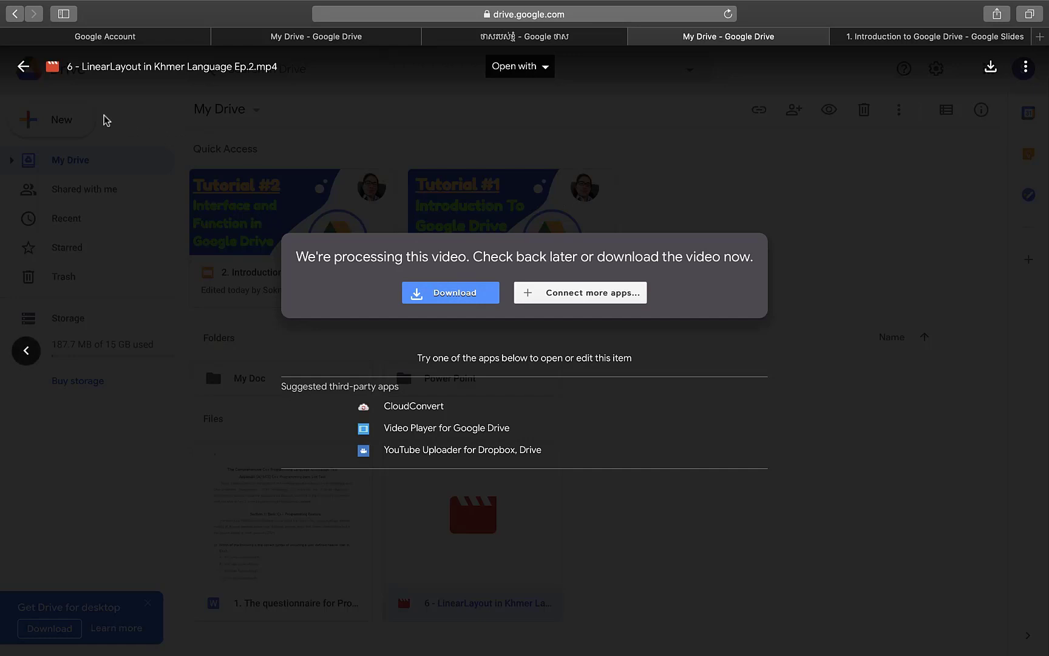
{"action": "left_click", "coordinate": [23, 67]}
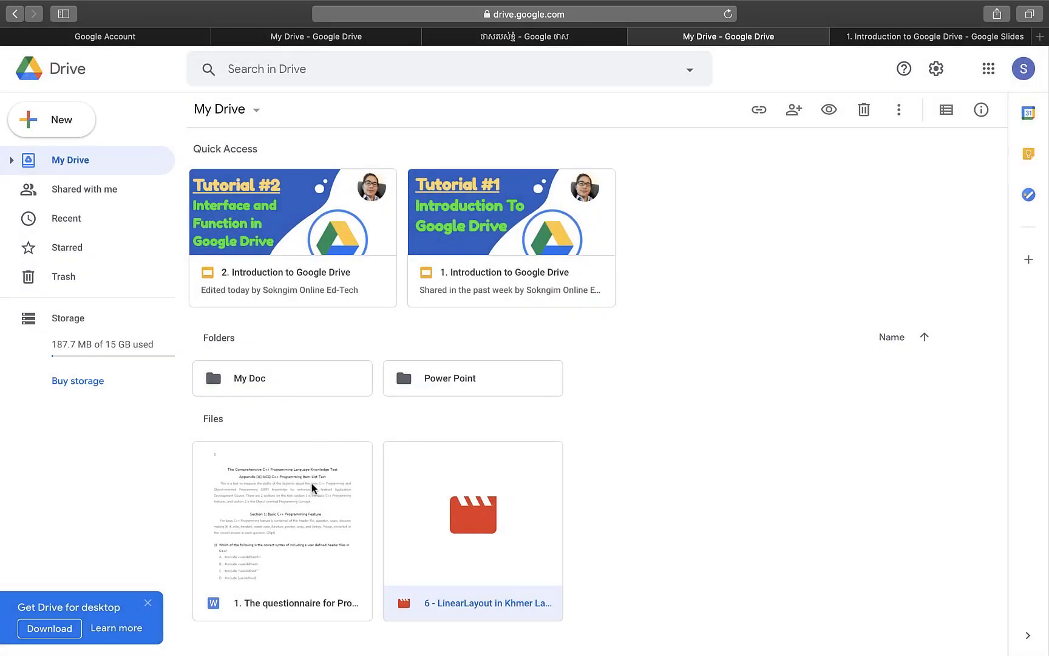
- Open the questionnaire docx in Google Docs in a new tab, then return to My Drive
{"action": "right_click", "coordinate": [312, 483]}
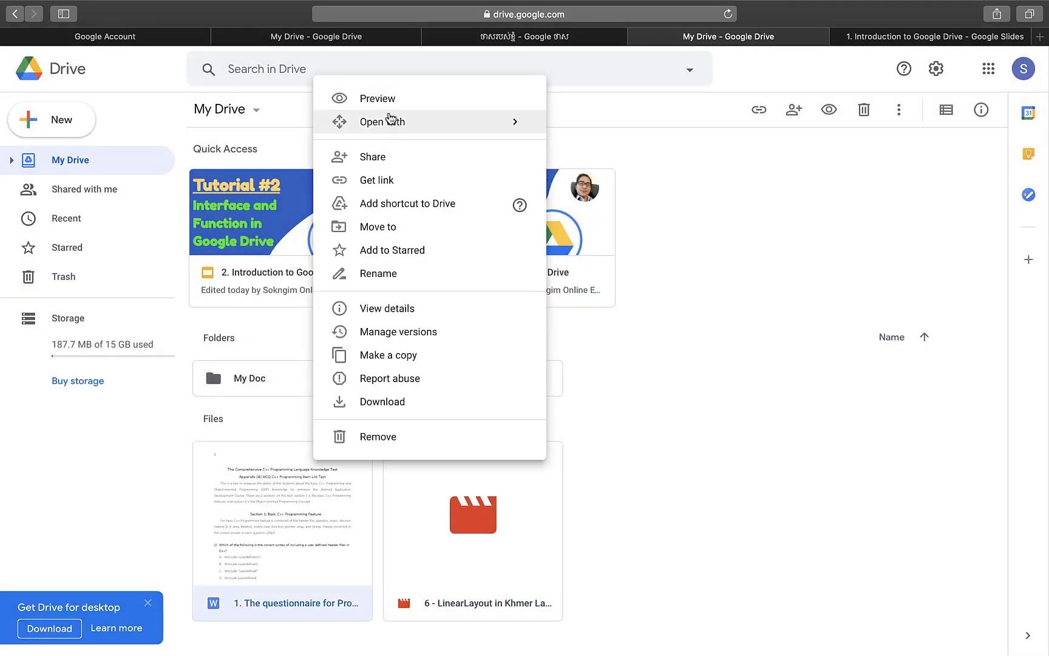
{"action": "left_click", "coordinate": [387, 109]}
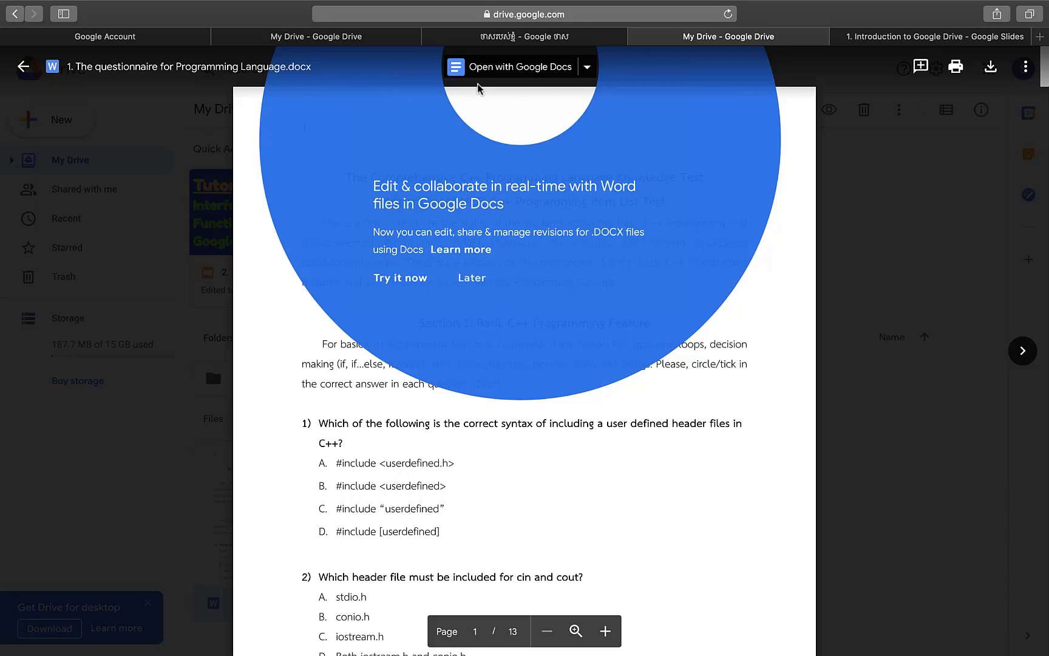
{"action": "left_click", "coordinate": [510, 72]}
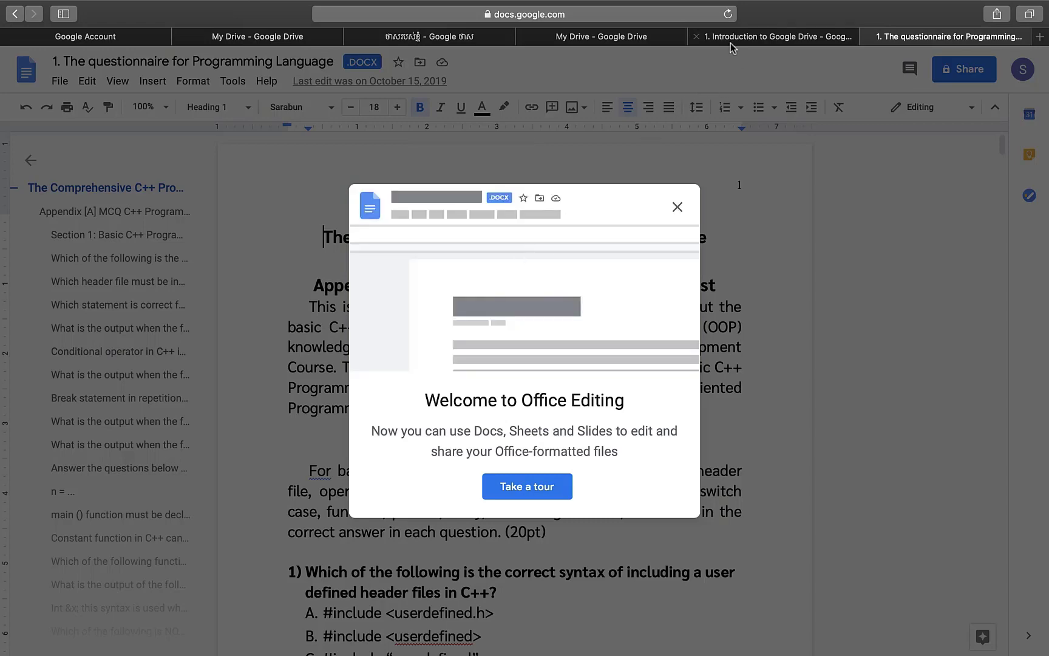
{"action": "left_click", "coordinate": [626, 38]}
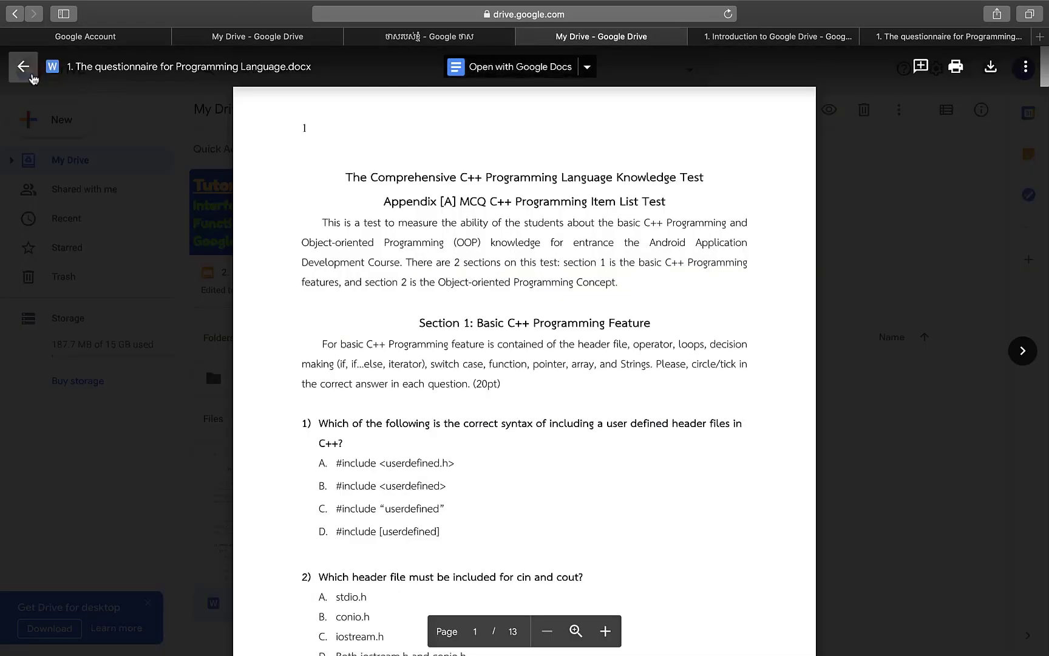
{"action": "left_click", "coordinate": [23, 67]}
{"action": "right_click", "coordinate": [313, 479]}
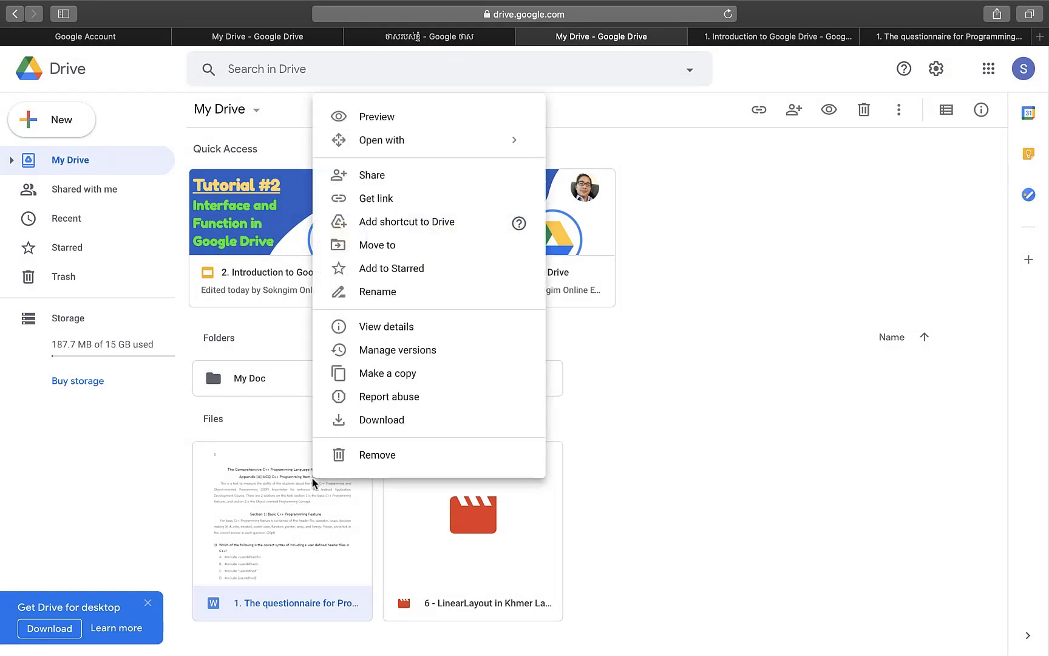
- Share the questionnaire with a suggested contact as editor, with the message 'This is my file'
{"action": "mouse_move", "coordinate": [484, 146]}
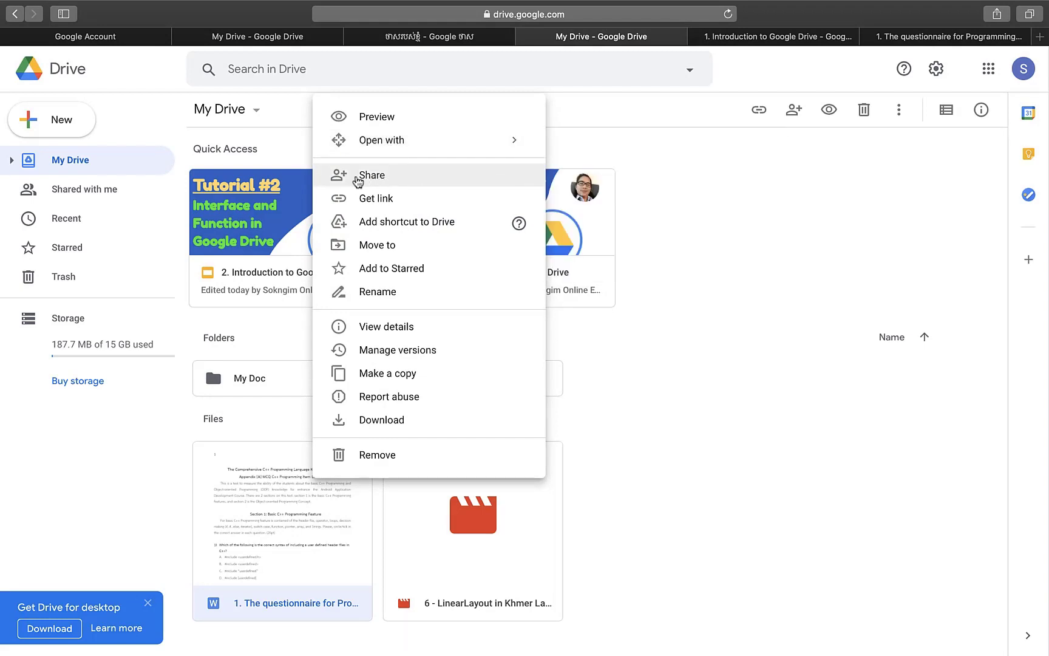
{"action": "left_click", "coordinate": [389, 179]}
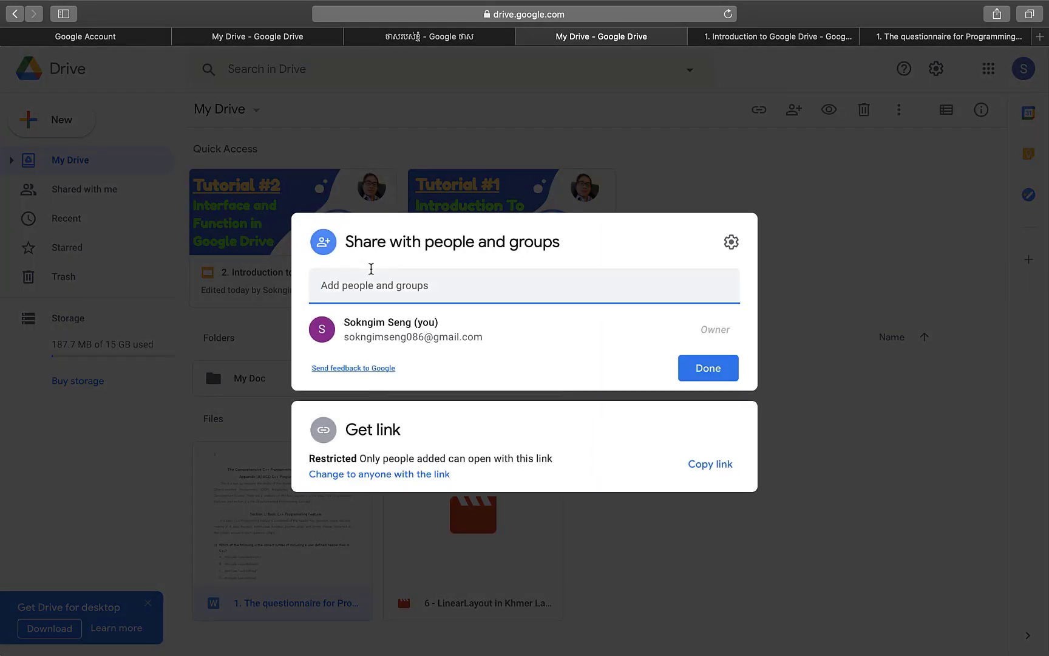
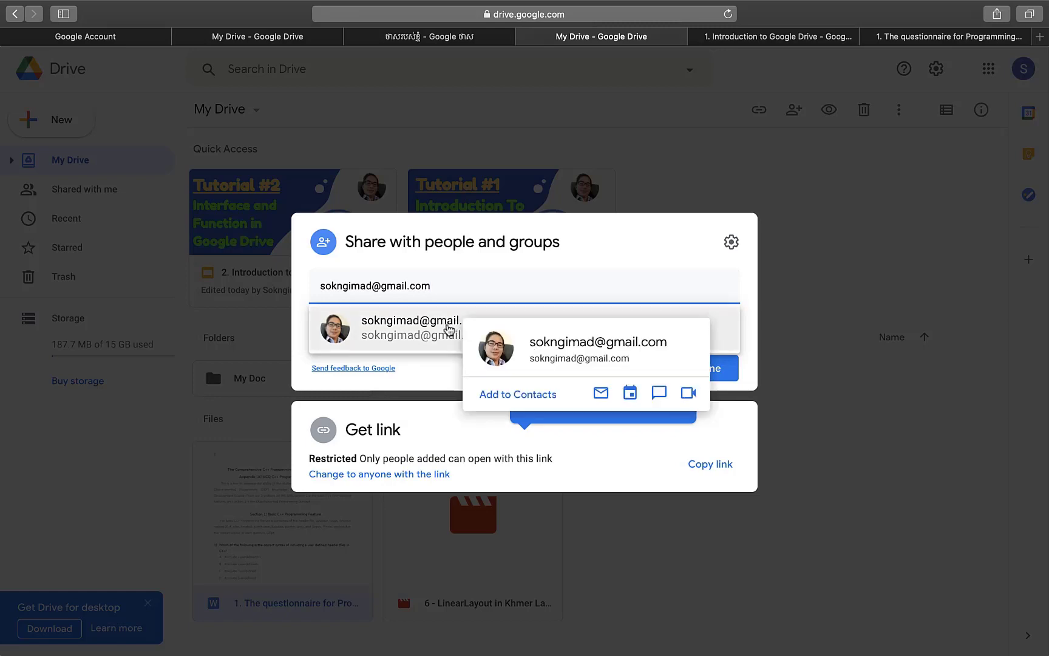
{"action": "left_click", "coordinate": [452, 328]}
{"action": "left_click", "coordinate": [363, 358]}
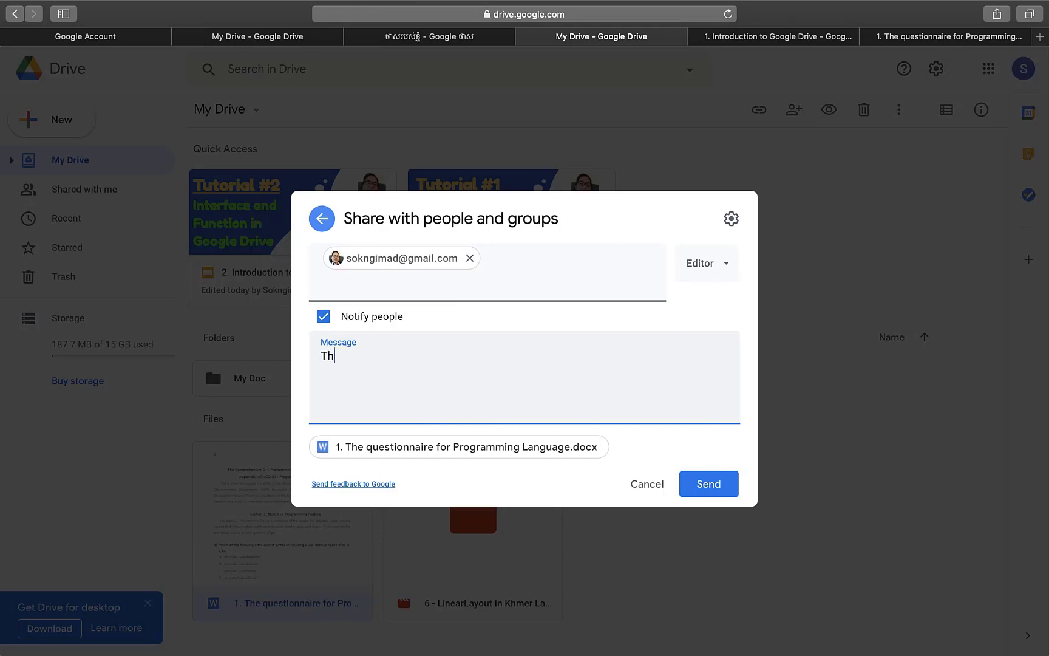
{"action": "type", "text": "Thsu=="}
{"action": "key", "text": "BackSpace"}
{"action": "key", "text": "BackSpace"}
{"action": "key", "text": "BackSpace"}
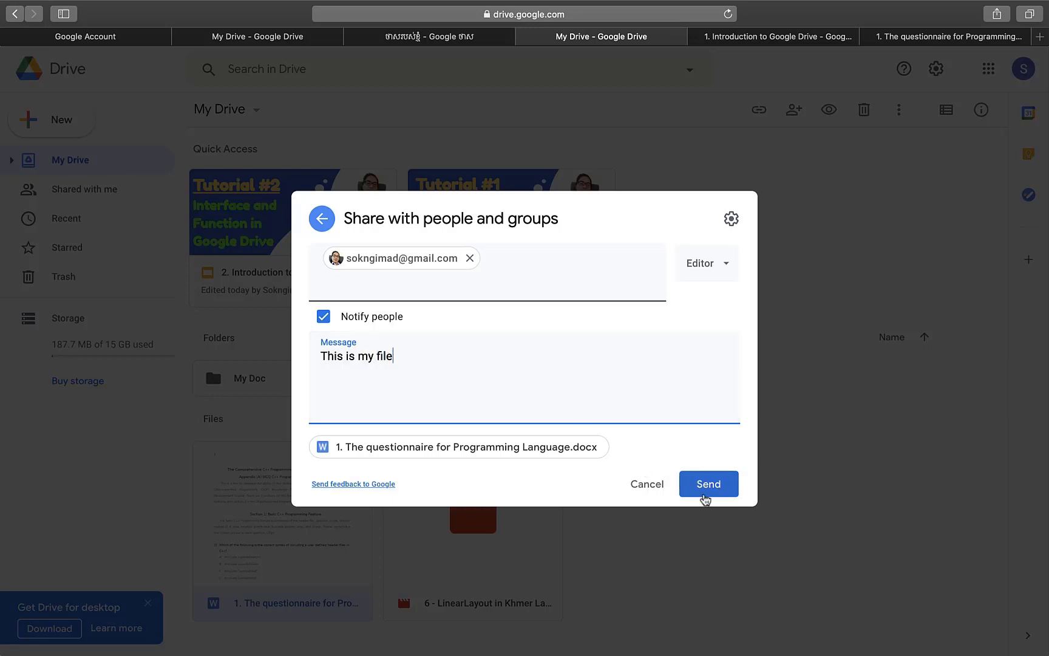
{"action": "left_click", "coordinate": [706, 495]}
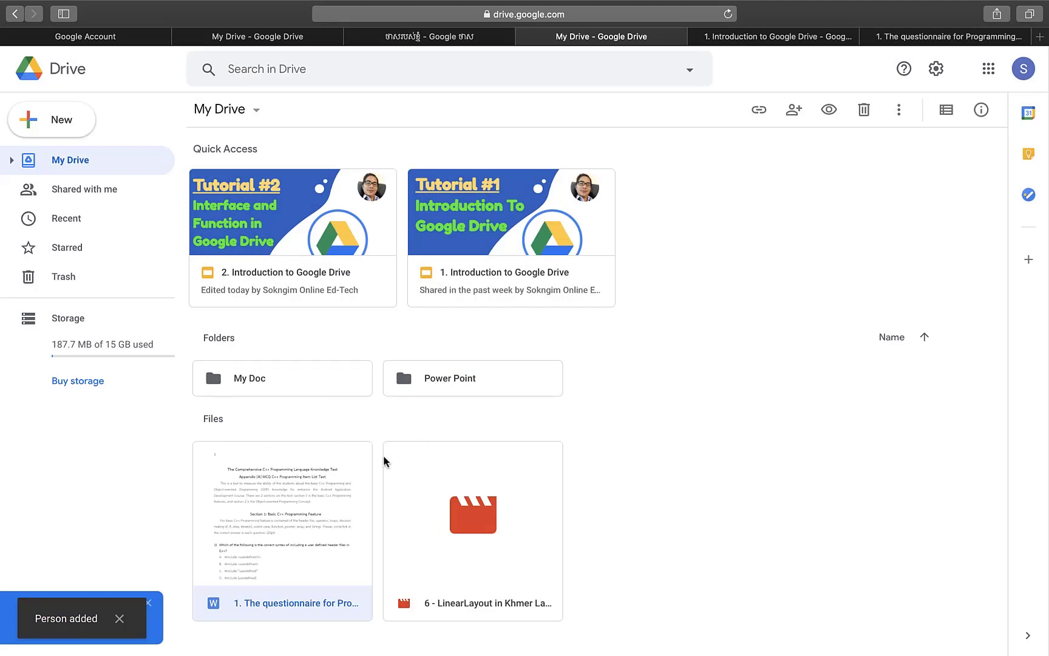
{"action": "right_click", "coordinate": [297, 500]}
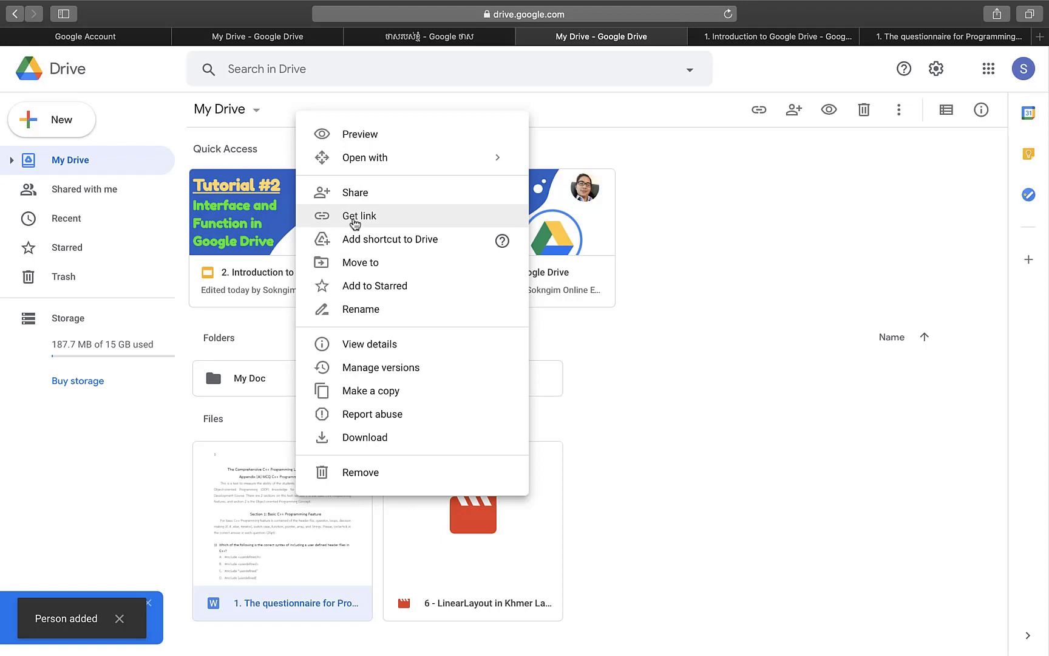
{"action": "left_click", "coordinate": [355, 217]}
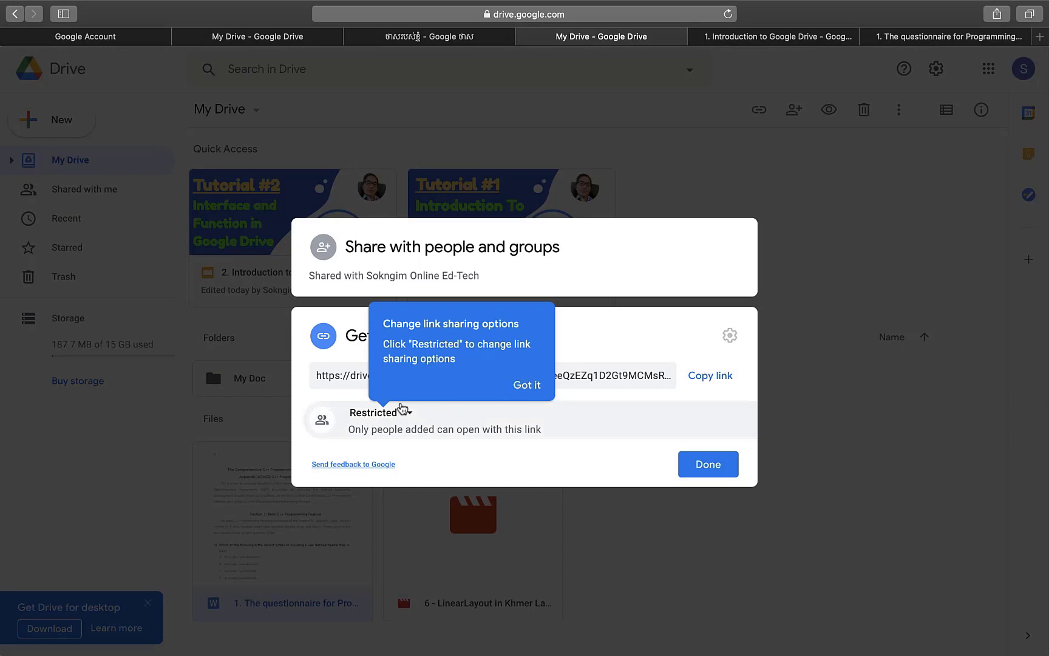
{"action": "left_click", "coordinate": [402, 410]}
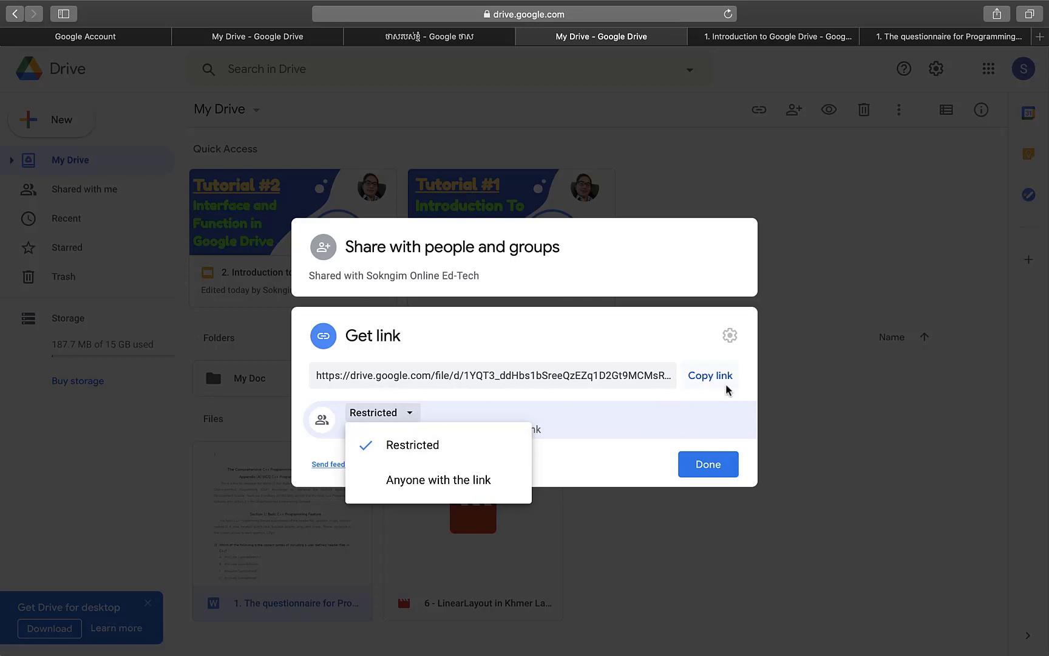
{"action": "left_click", "coordinate": [709, 464]}
- Move the questionnaire docx from My Drive into the My Doc folder
{"action": "right_click", "coordinate": [334, 468]}
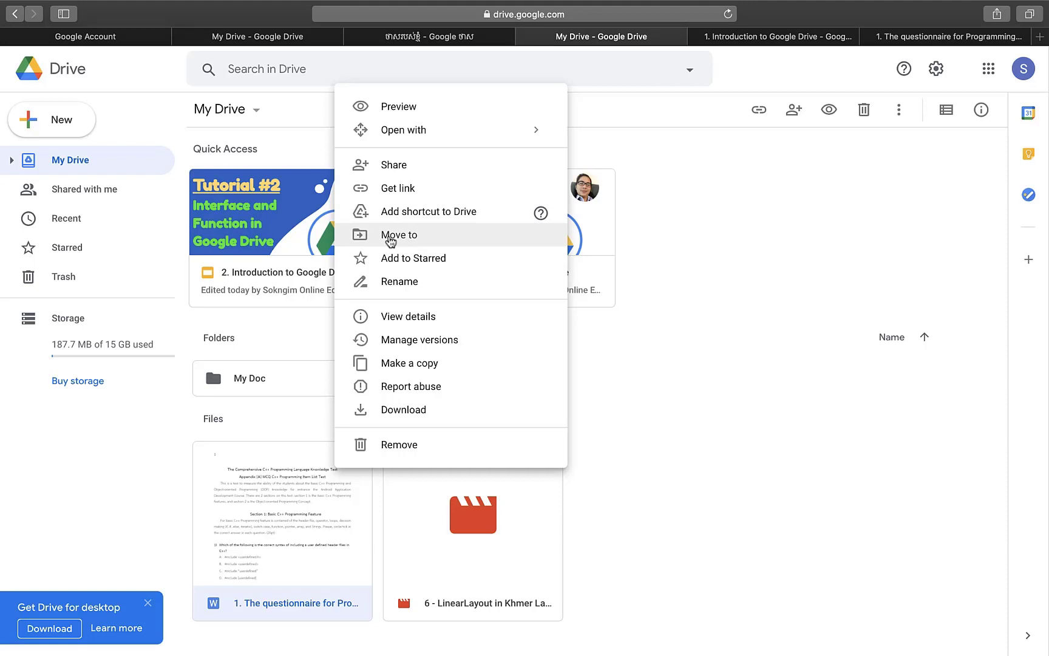
{"action": "left_click", "coordinate": [391, 237]}
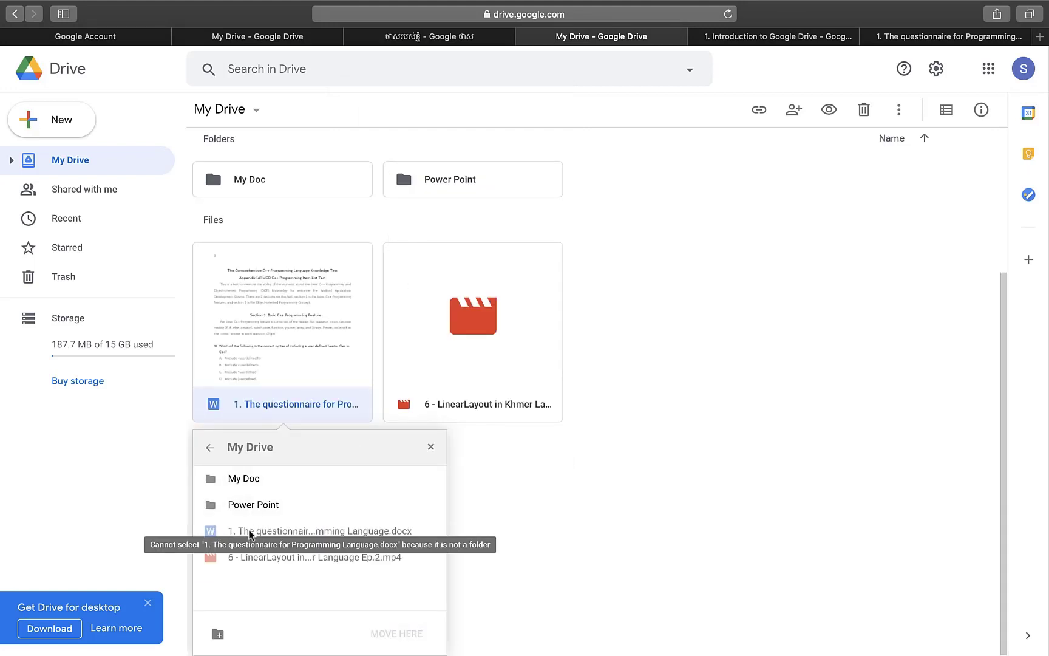
{"action": "left_click", "coordinate": [241, 485]}
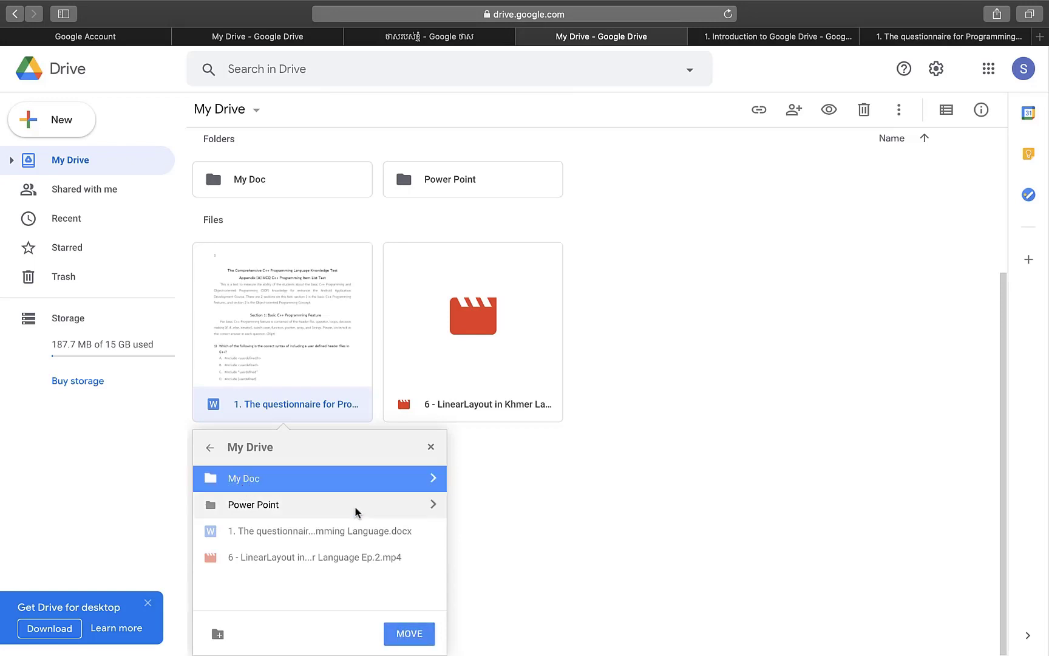
{"action": "left_click", "coordinate": [395, 633]}
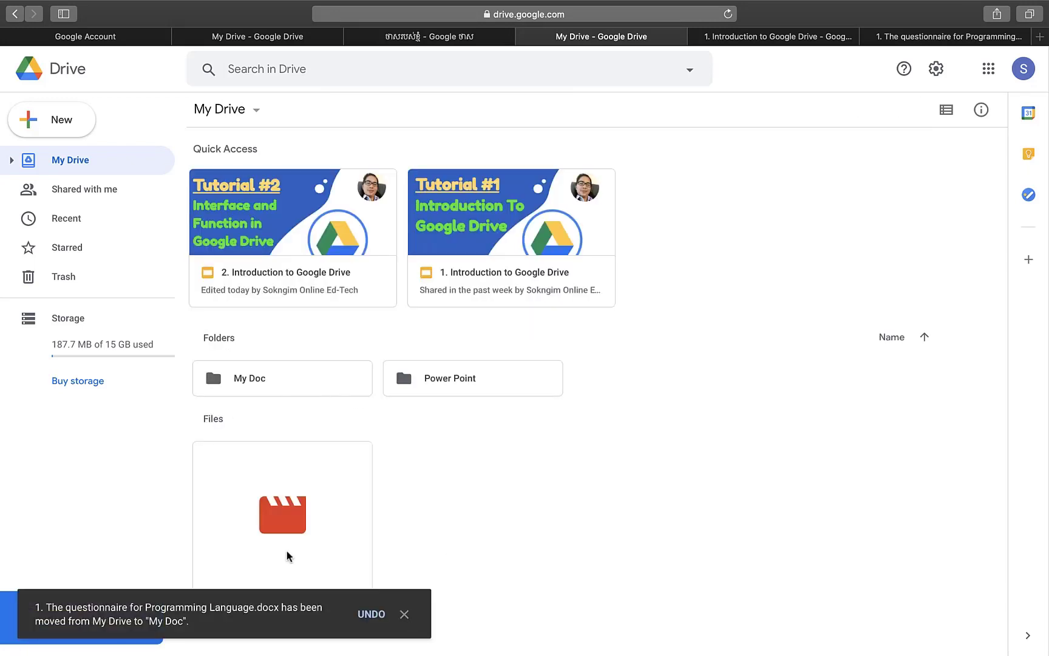
- Star the questionnaire document inside the My Doc folder
{"action": "double_click", "coordinate": [294, 391]}
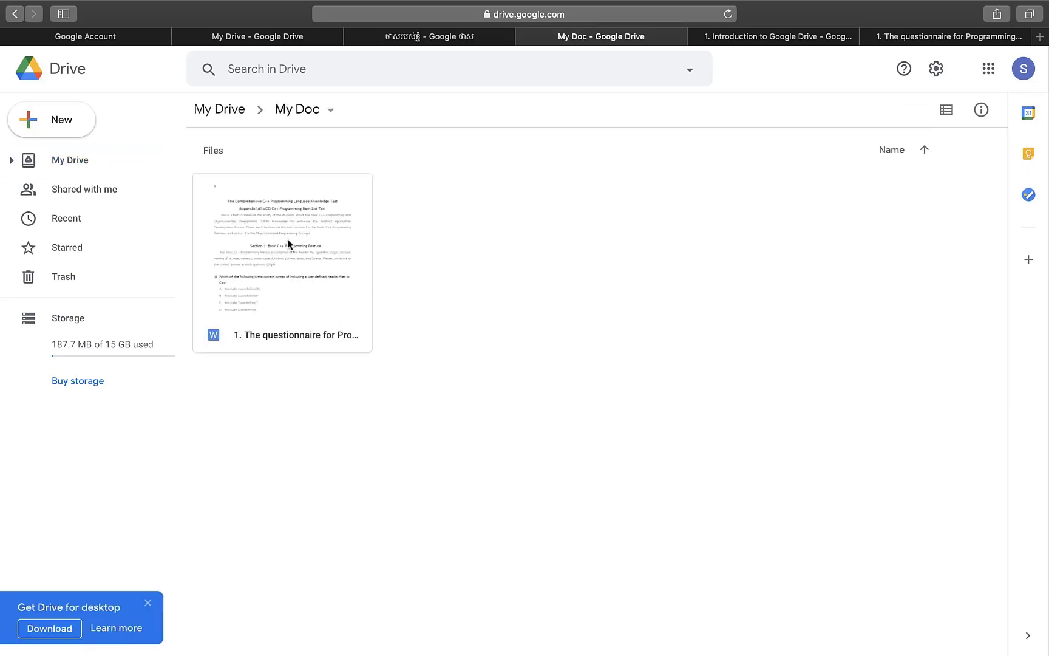
{"action": "right_click", "coordinate": [326, 282]}
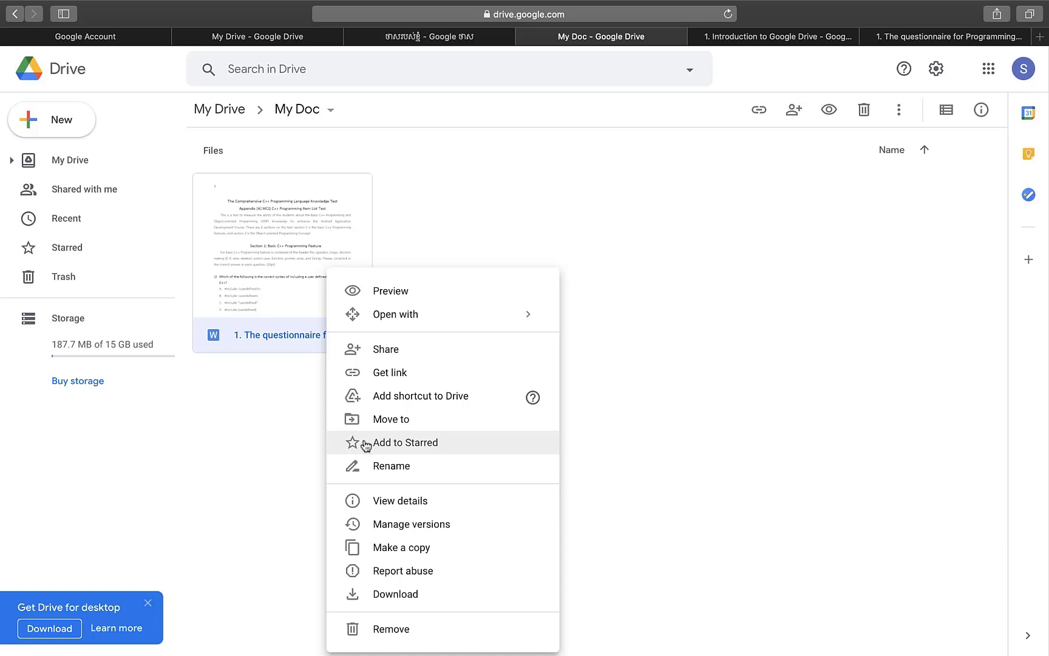
{"action": "left_click", "coordinate": [366, 445]}
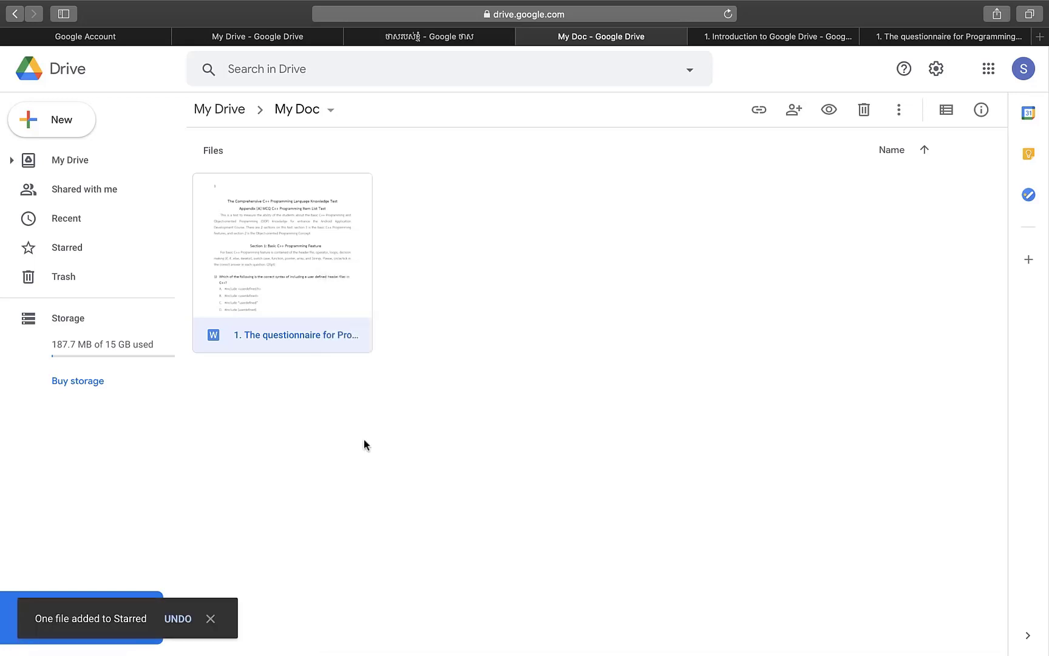
- Remove the questionnaire from Starred, leaving no starred files
{"action": "left_click", "coordinate": [81, 254]}
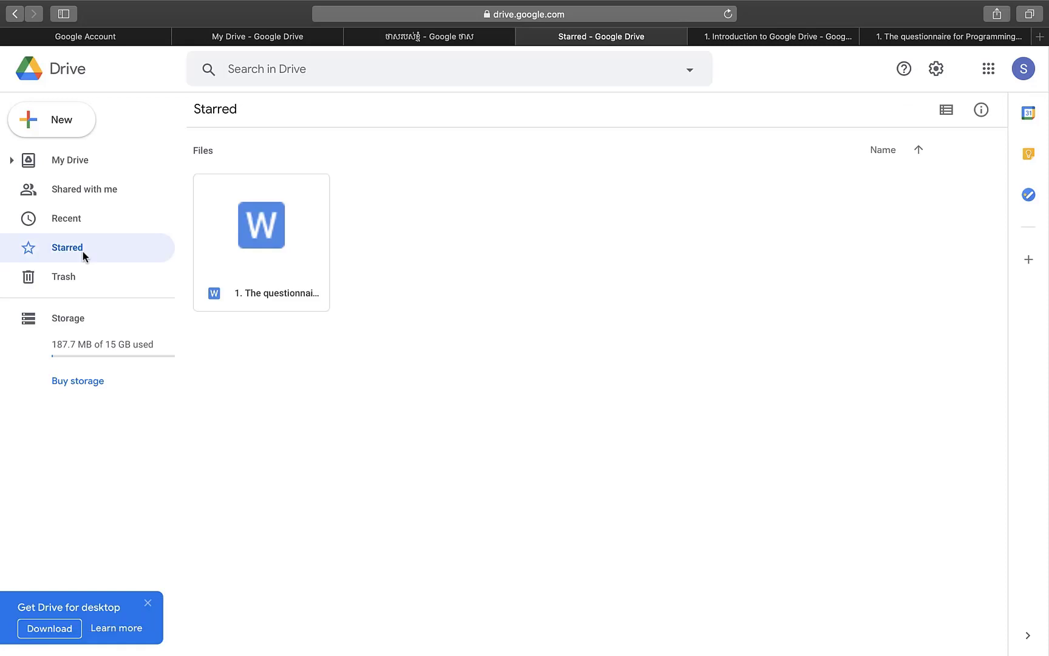
{"action": "right_click", "coordinate": [252, 264]}
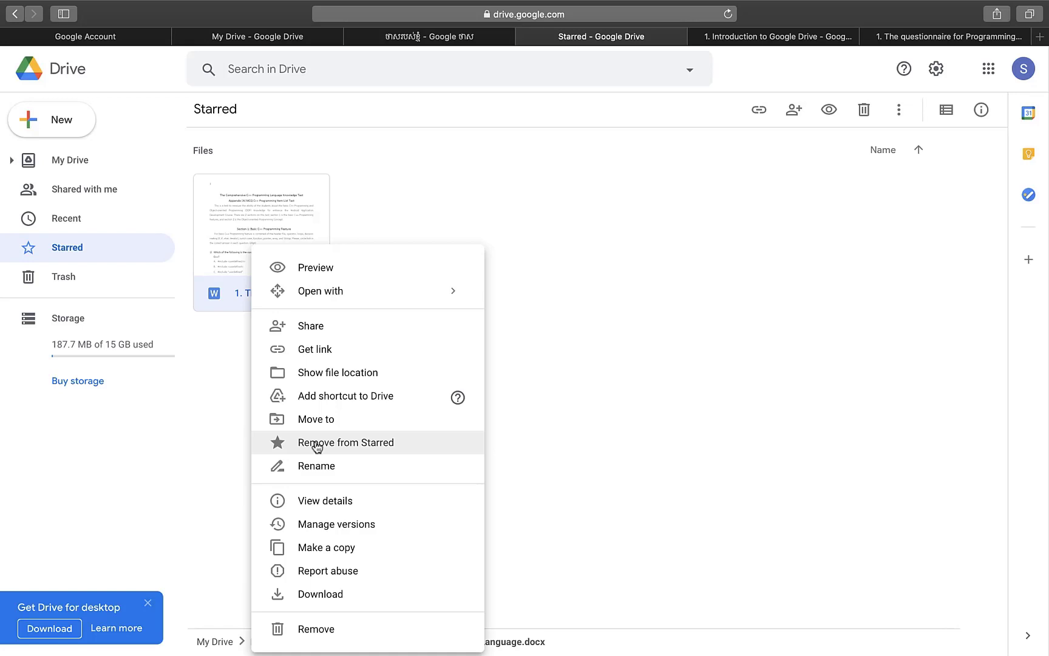
{"action": "left_click", "coordinate": [316, 444]}
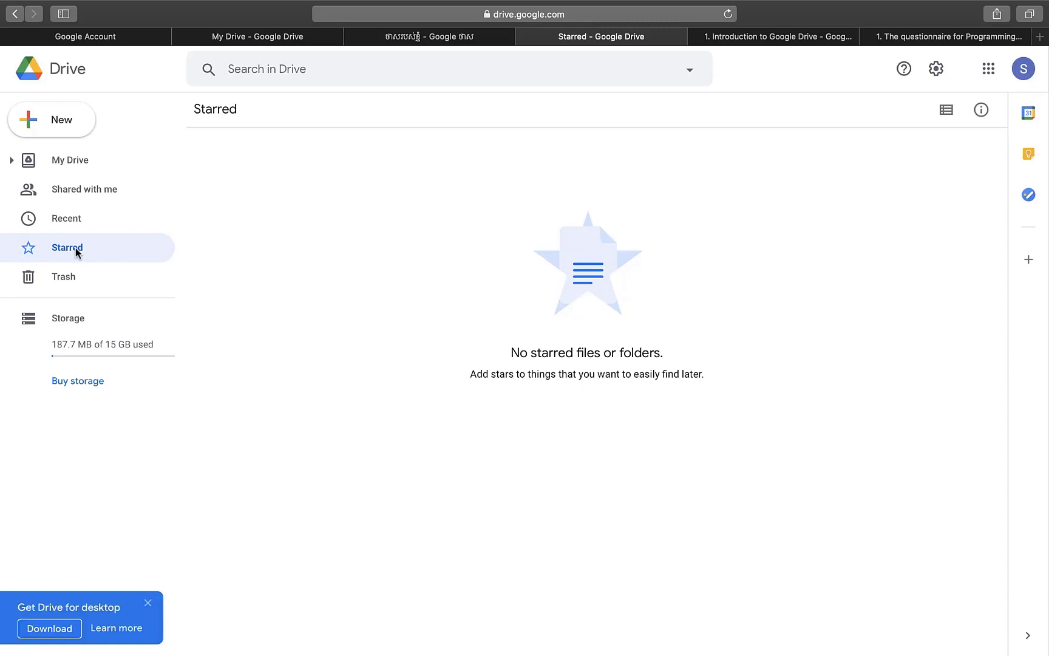
- Make a copy of the questionnaire inside the My Doc folder
{"action": "left_click", "coordinate": [92, 175]}
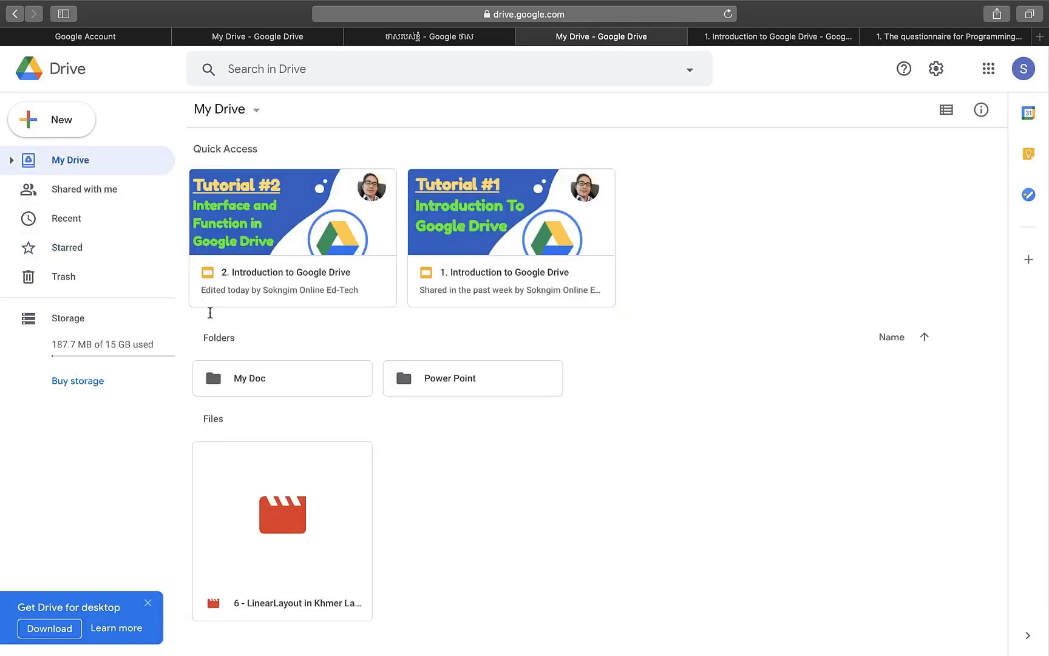
{"action": "double_click", "coordinate": [252, 379]}
{"action": "right_click", "coordinate": [272, 310]}
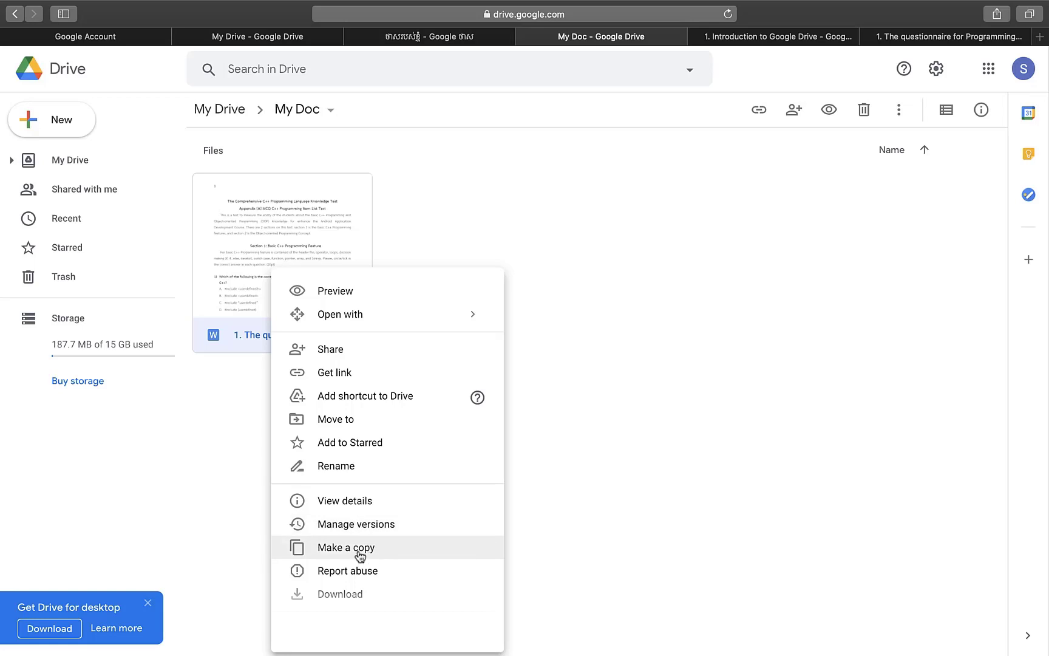
{"action": "left_click", "coordinate": [360, 548]}
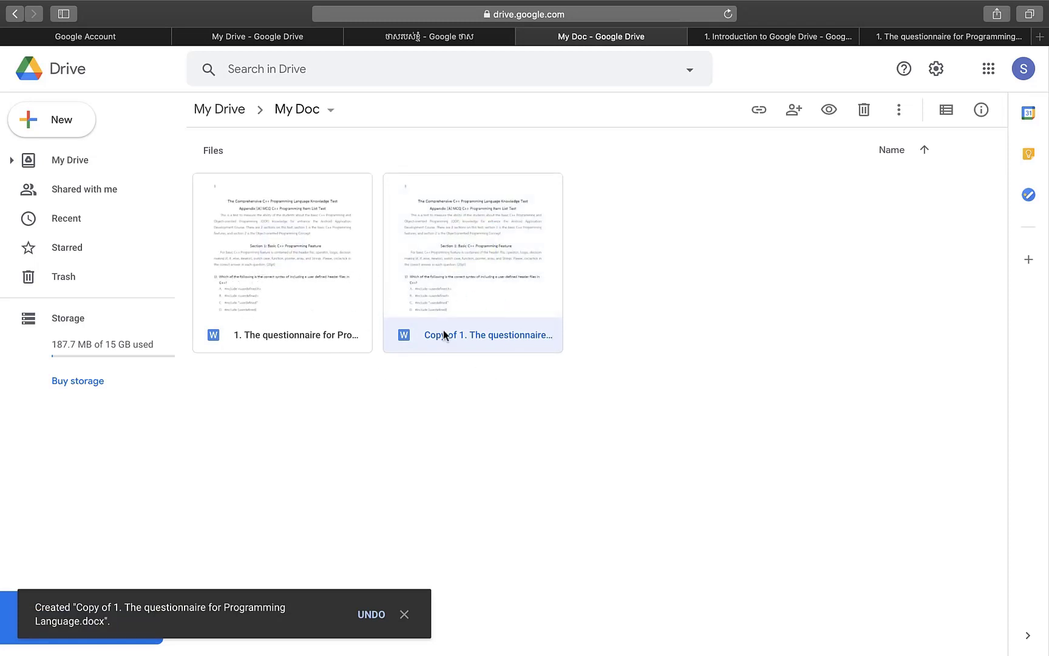
- Rename the copy to 'New Update'
{"action": "right_click", "coordinate": [478, 313]}
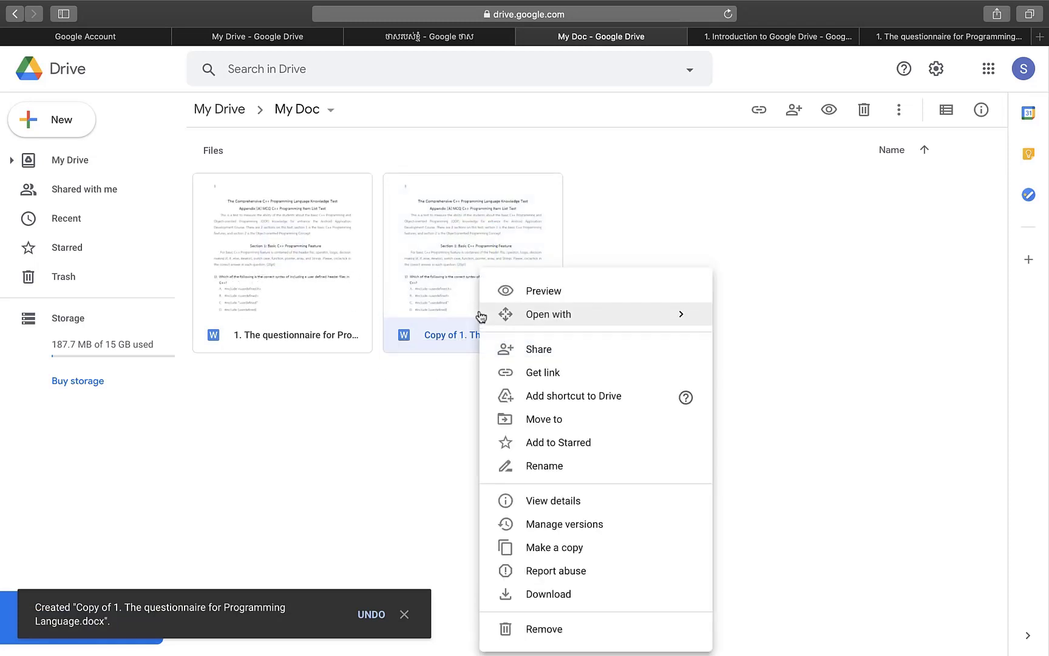
{"action": "left_click", "coordinate": [534, 465]}
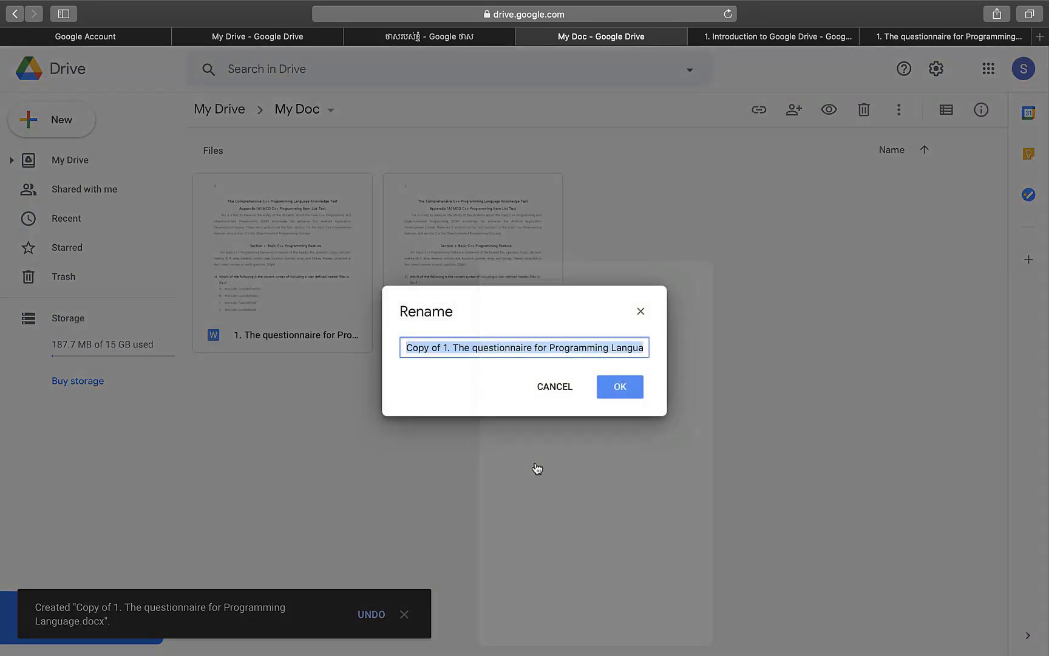
{"action": "left_click", "coordinate": [446, 350]}
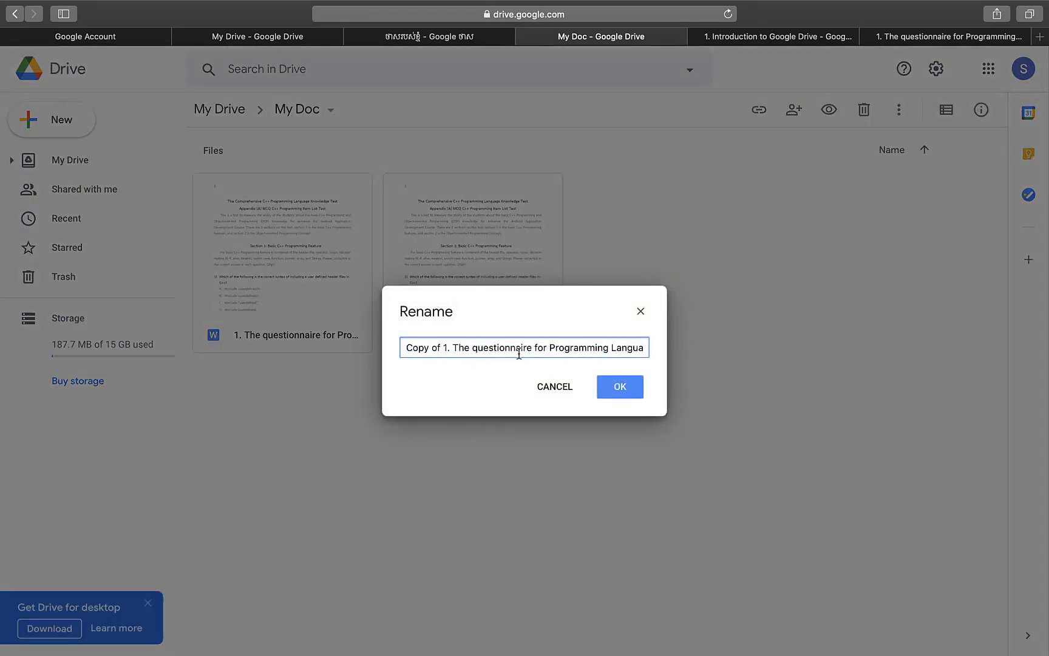
{"action": "key", "text": "super+a"}
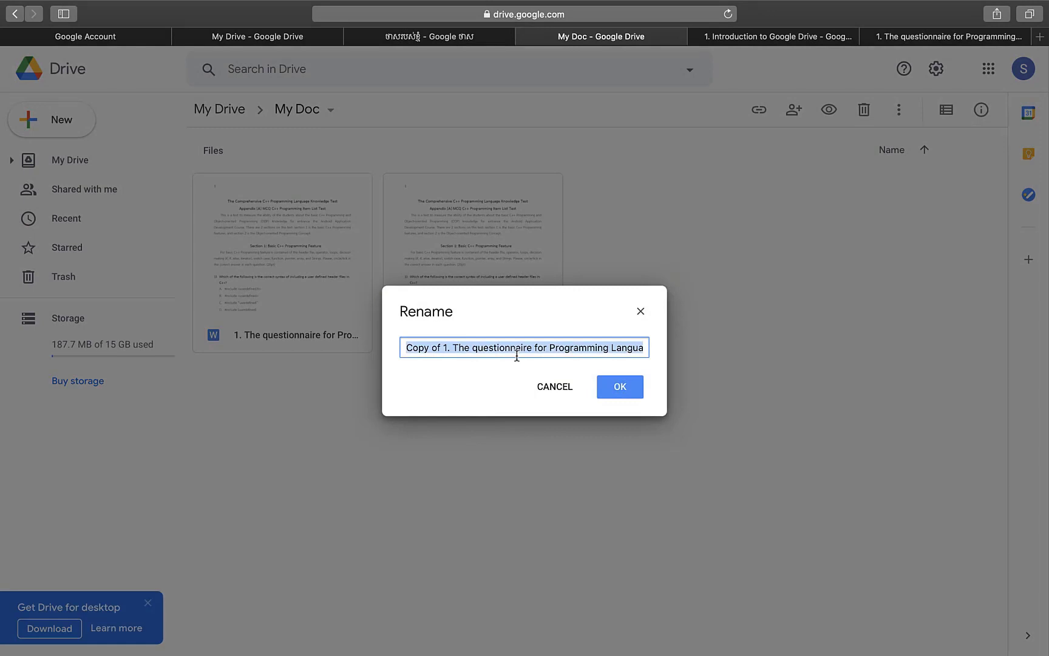
{"action": "type", "text": "N"}
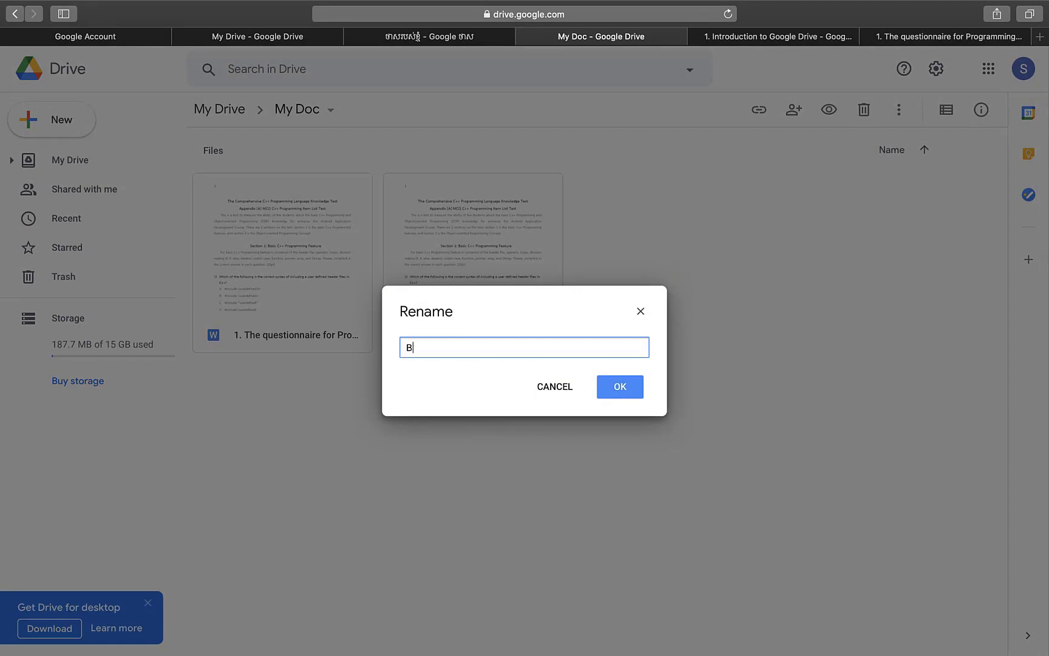
{"action": "key", "text": "BackSpace"}
{"action": "type", "text": "New Update"}
{"action": "left_click", "coordinate": [619, 392]}
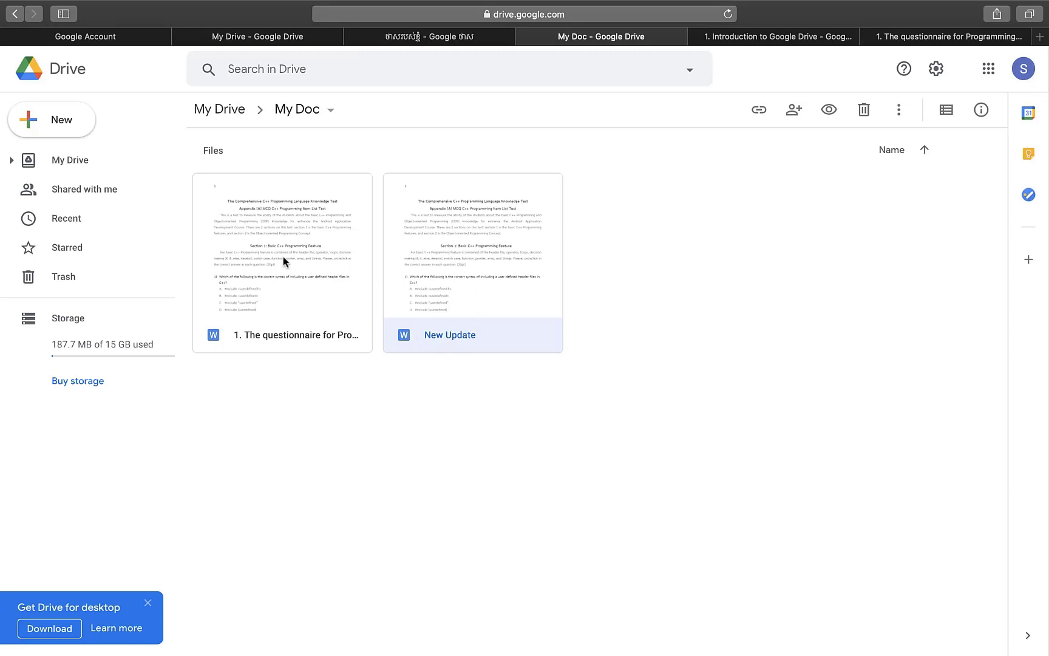
{"action": "right_click", "coordinate": [476, 297]}
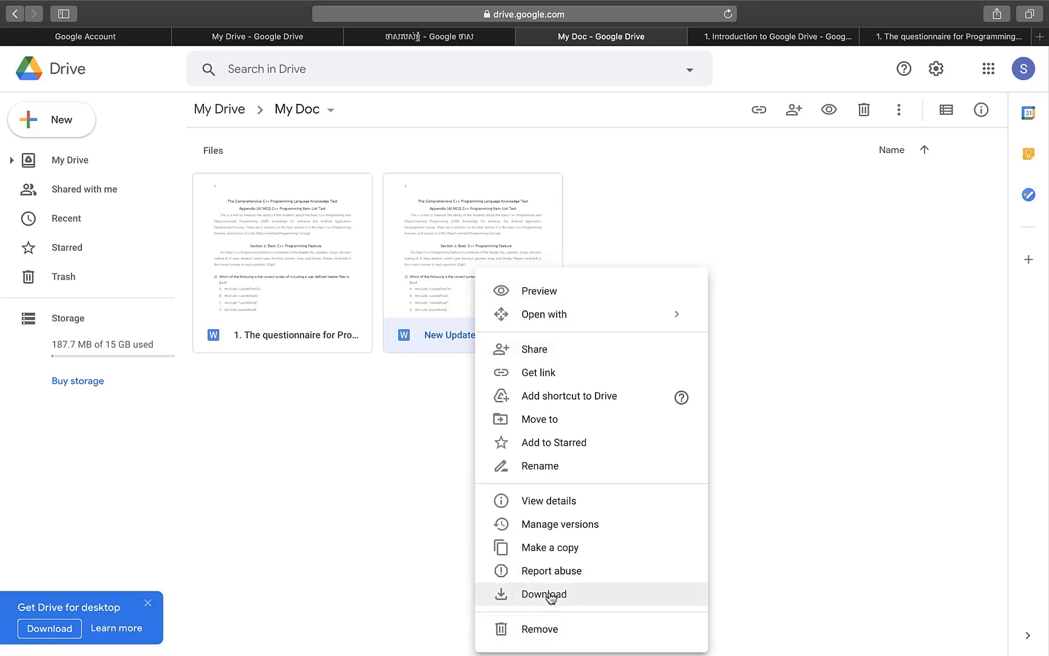
{"action": "left_click", "coordinate": [544, 628]}
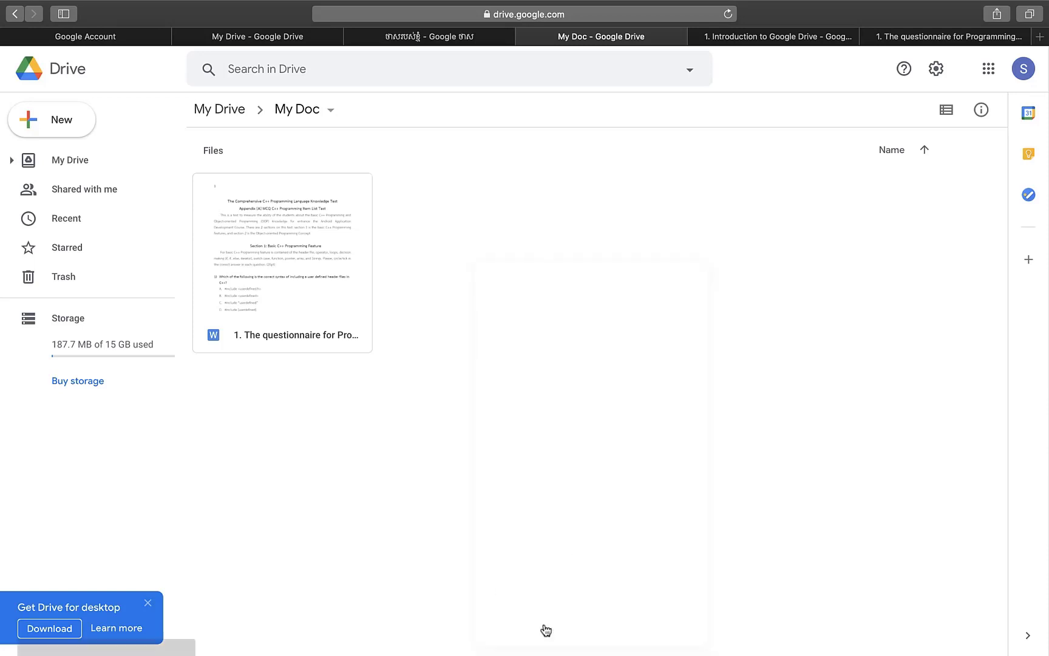
{"action": "left_click", "coordinate": [79, 285]}
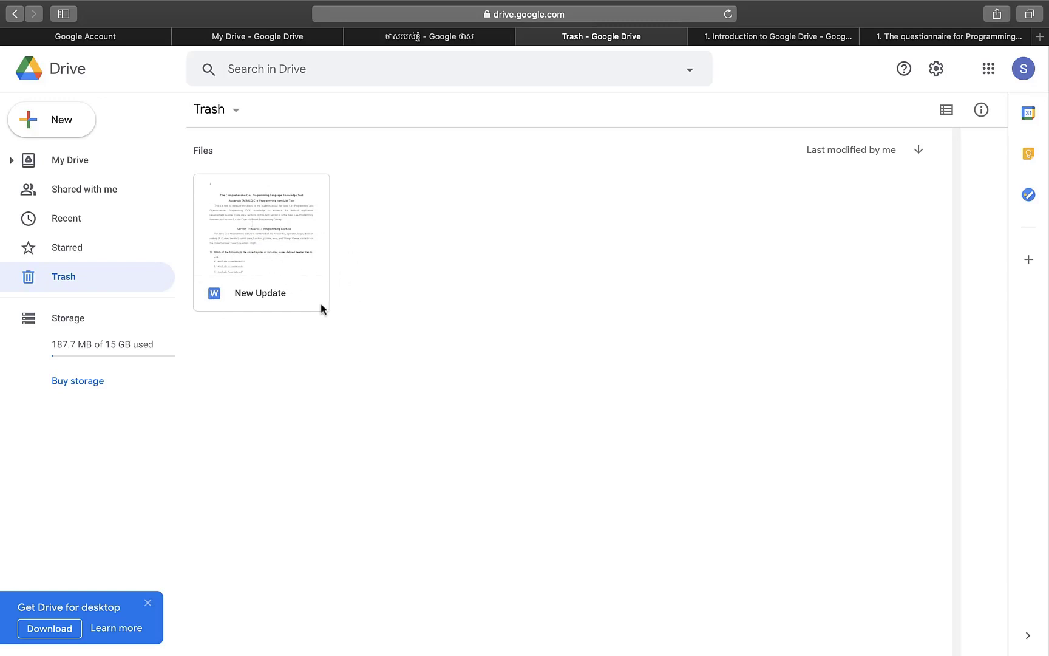
{"action": "right_click", "coordinate": [273, 253]}
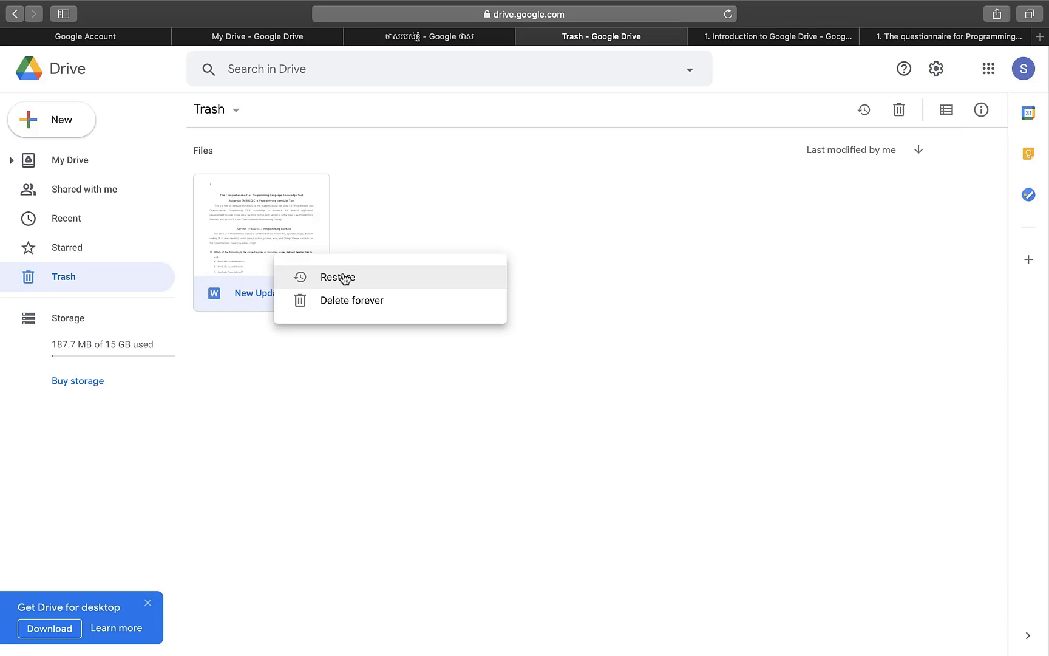
{"action": "left_click", "coordinate": [417, 226]}
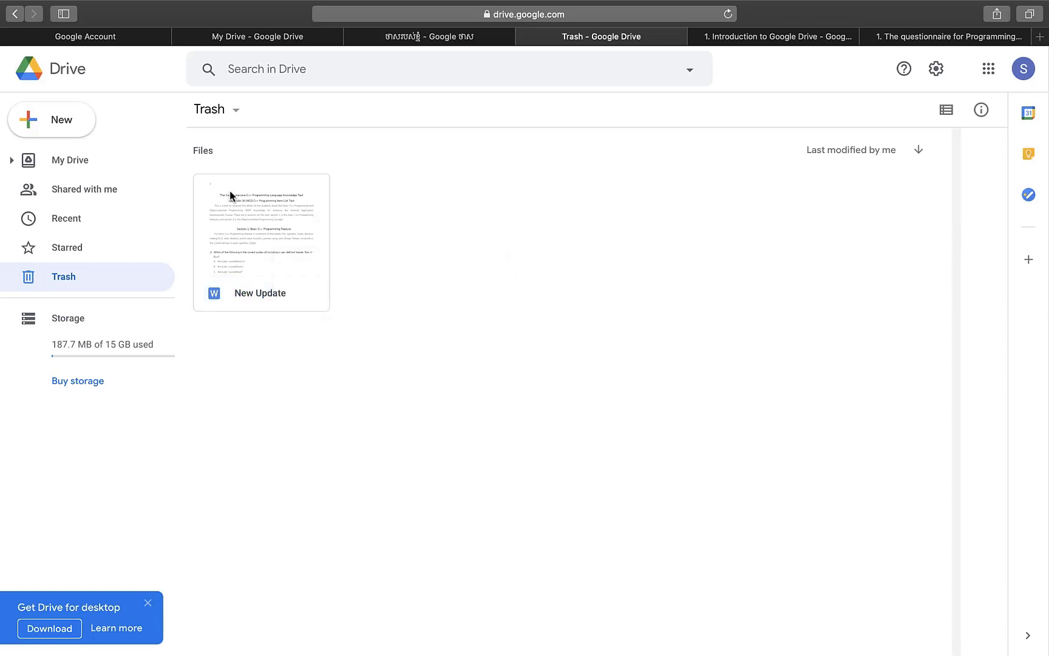
{"action": "left_click", "coordinate": [108, 172]}
{"action": "double_click", "coordinate": [263, 369]}
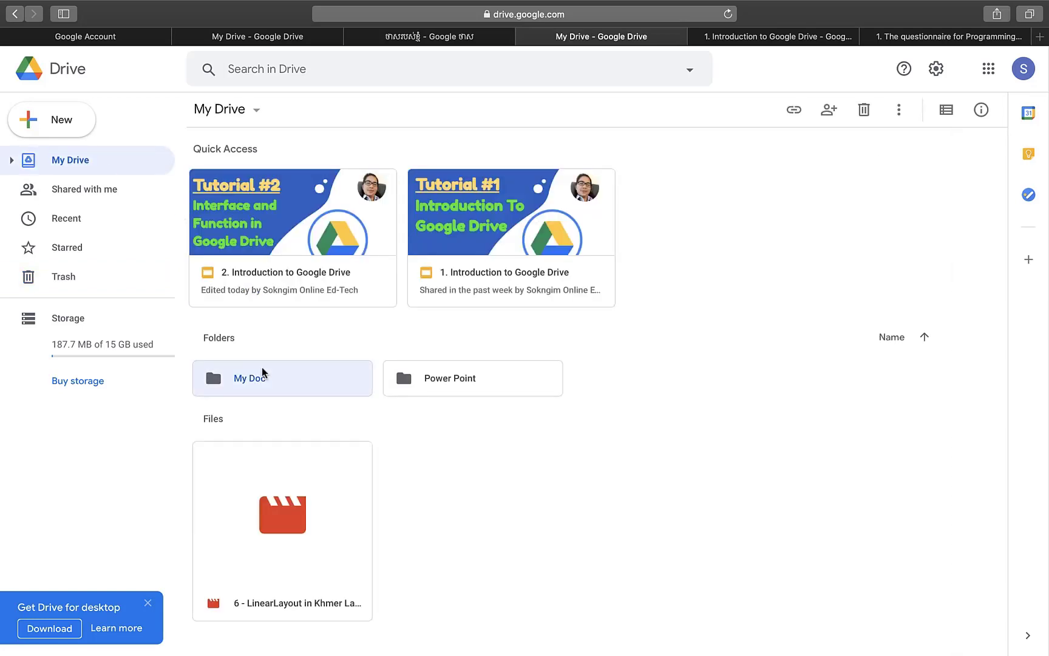
{"action": "left_click", "coordinate": [62, 276]}
{"action": "right_click", "coordinate": [258, 235]}
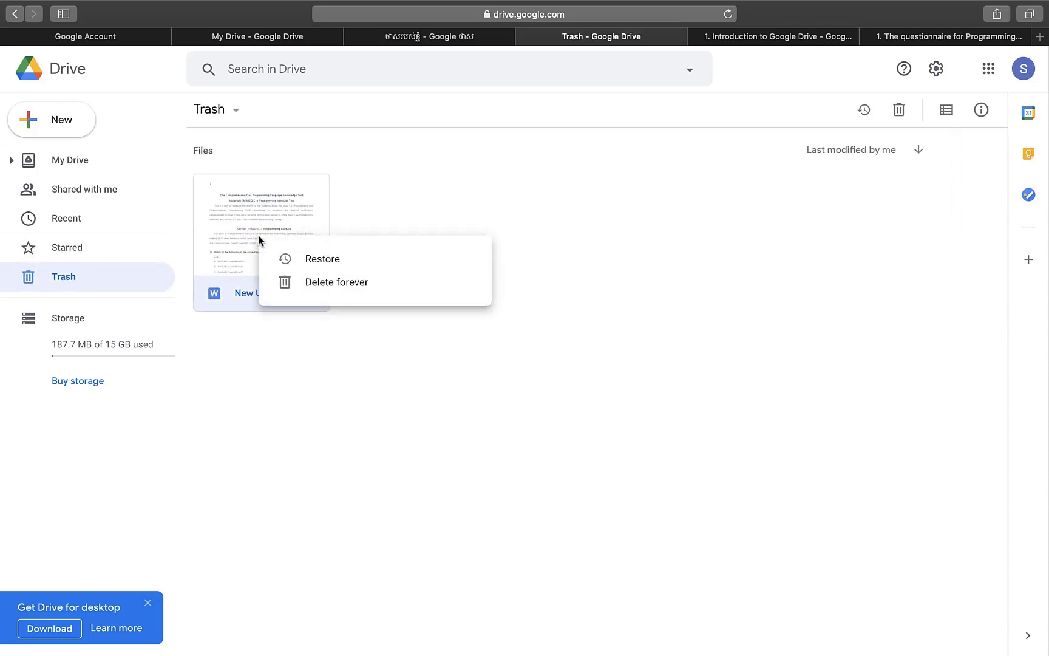
{"action": "left_click", "coordinate": [323, 260]}
{"action": "left_click", "coordinate": [66, 167]}
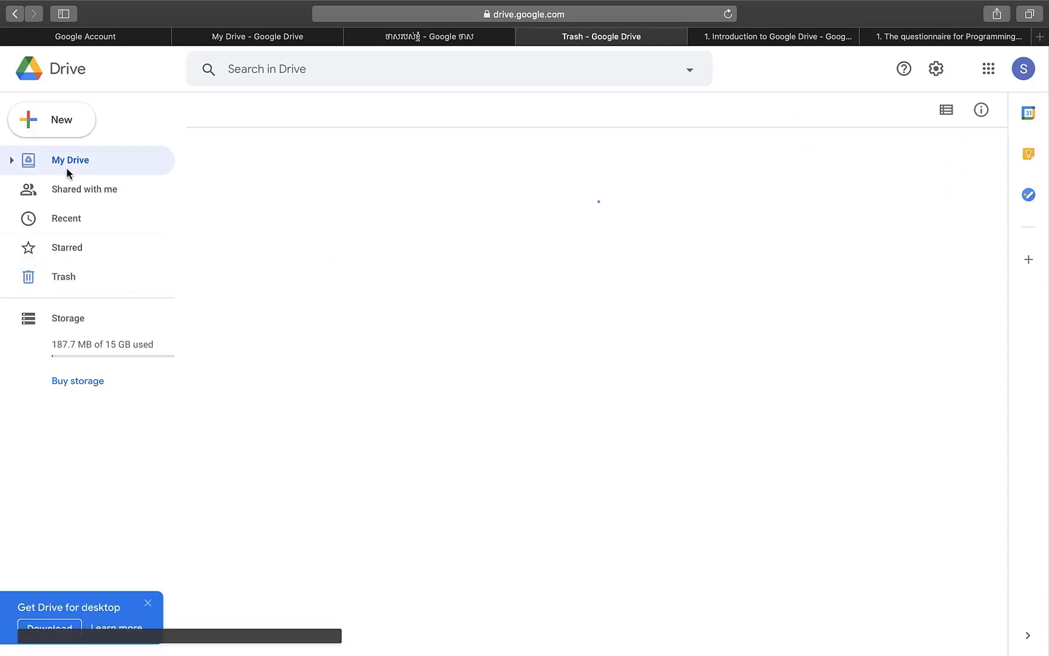
{"action": "double_click", "coordinate": [252, 382]}
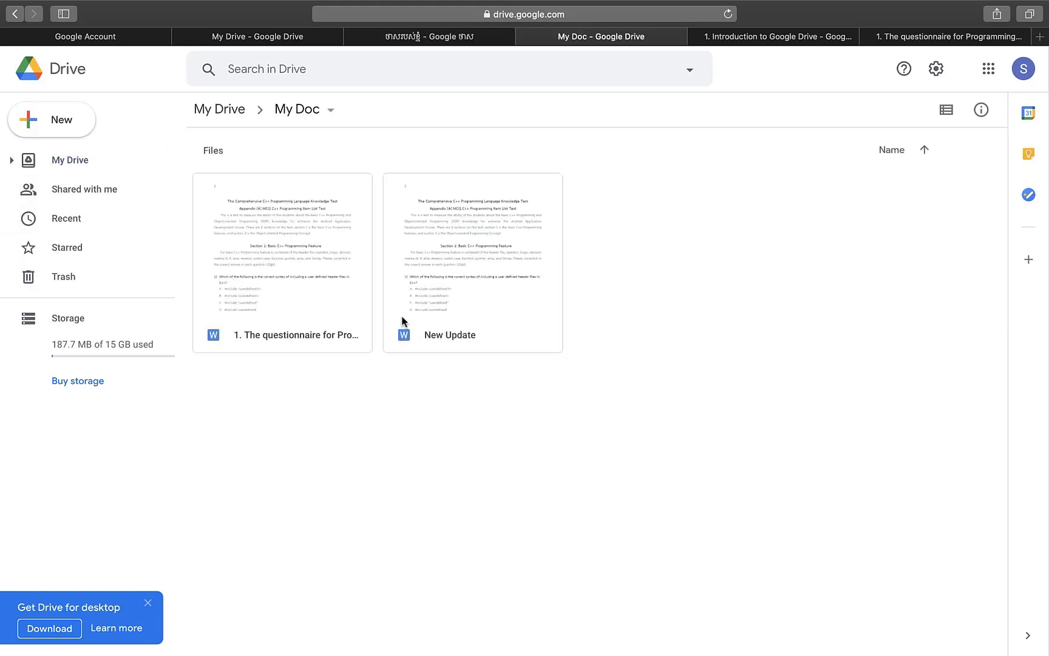
- Move the New Update file to the Trash
{"action": "left_click", "coordinate": [463, 293]}
{"action": "right_click", "coordinate": [464, 292]}
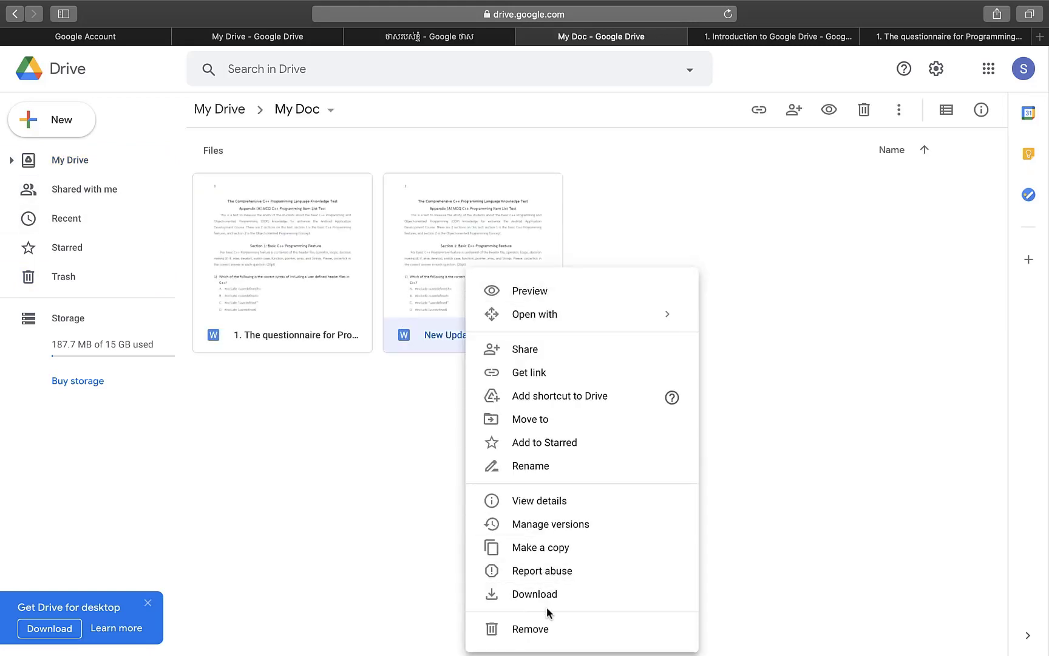
{"action": "left_click", "coordinate": [547, 628]}
- Delete New Update forever from Trash, leaving it empty, and go back to My Drive
{"action": "left_click", "coordinate": [75, 282]}
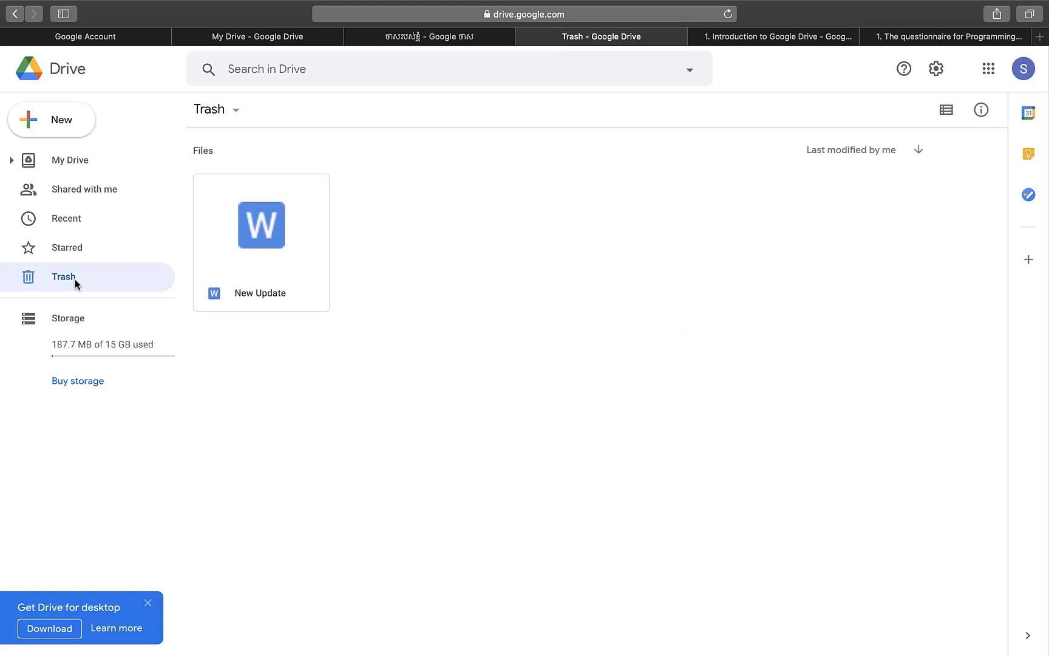
{"action": "right_click", "coordinate": [260, 253]}
{"action": "left_click", "coordinate": [338, 301]}
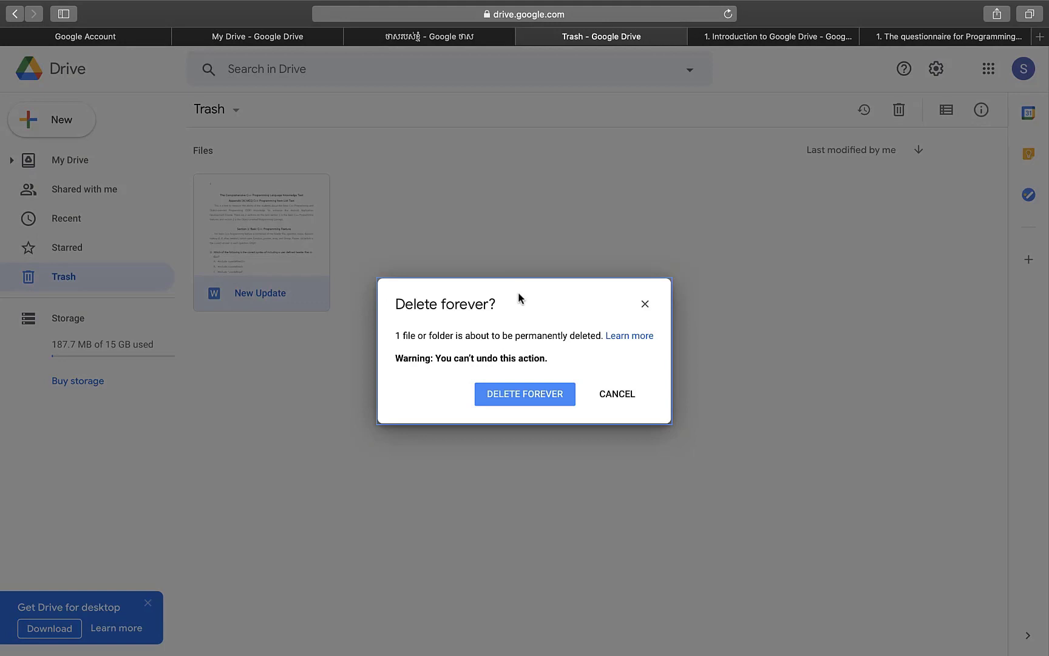
{"action": "left_click", "coordinate": [525, 395]}
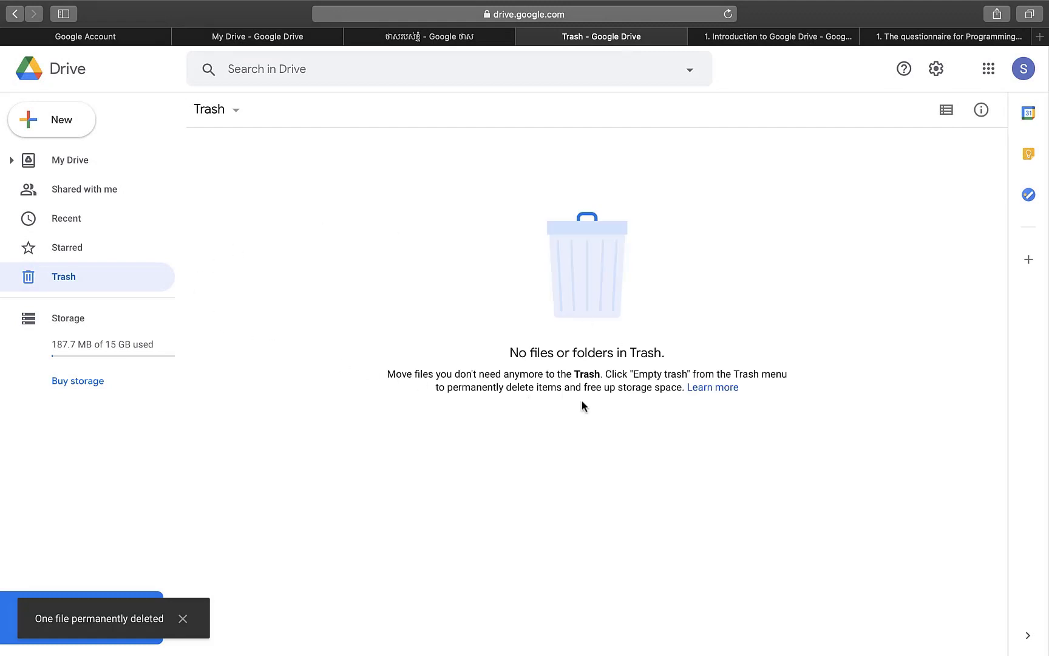
{"action": "left_click", "coordinate": [73, 160]}
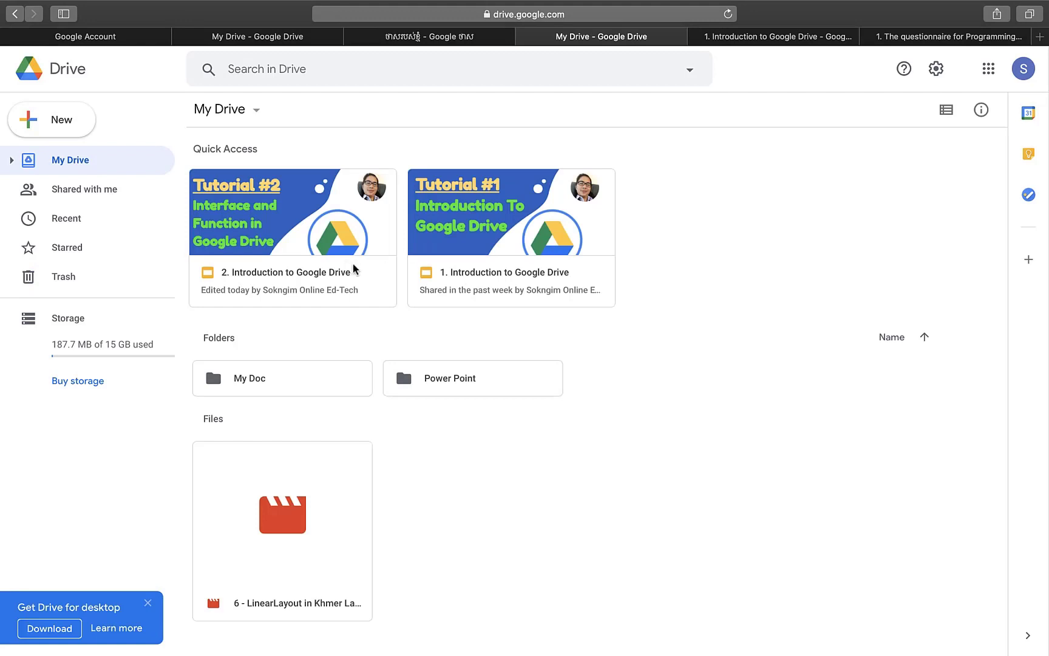